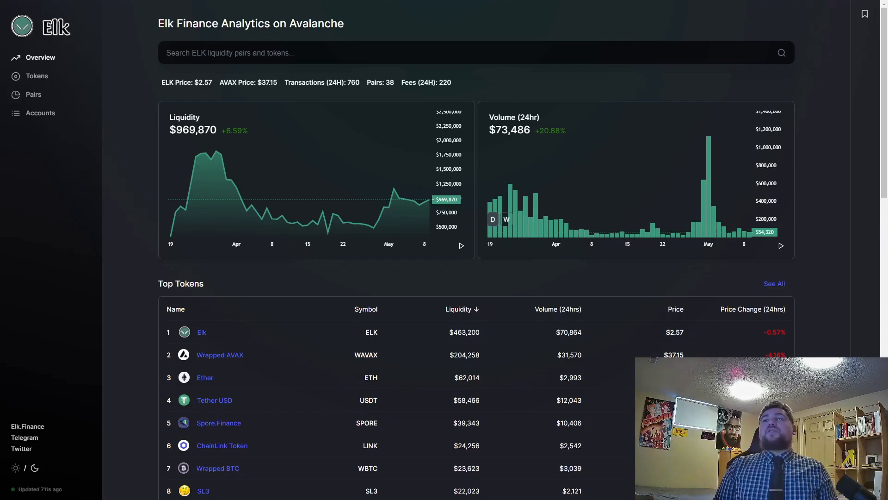
Switch to the Binance AVAX withdrawal page and choose AVAX as the transfer network.
{"action": "key", "text": "alt+Tab"}
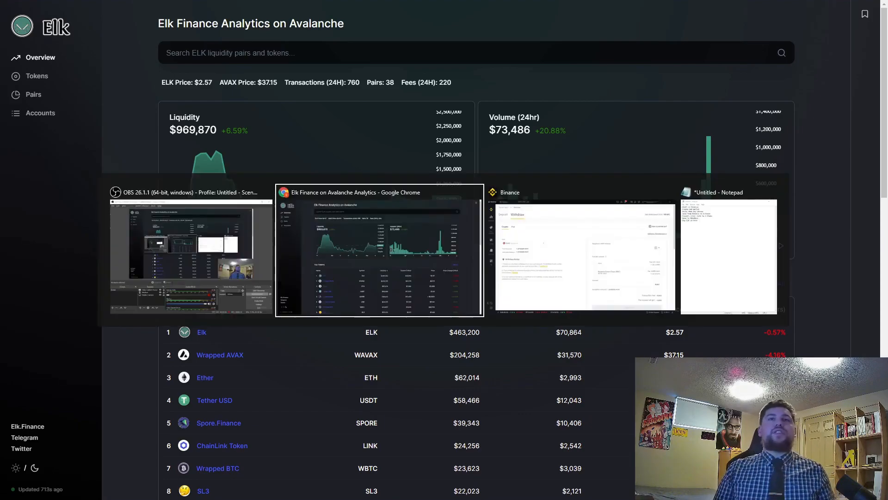
{"action": "key", "text": "Tab"}
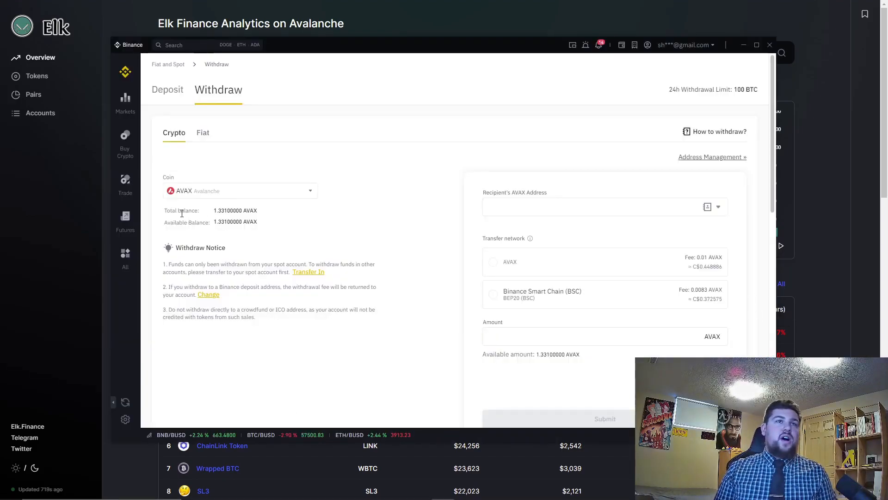
{"action": "triple_click", "coordinate": [257, 211]}
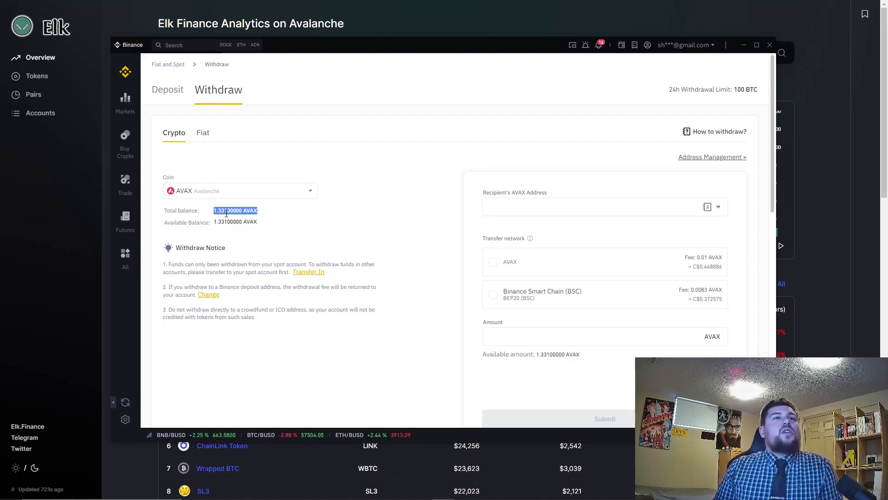
{"action": "left_click", "coordinate": [258, 214]}
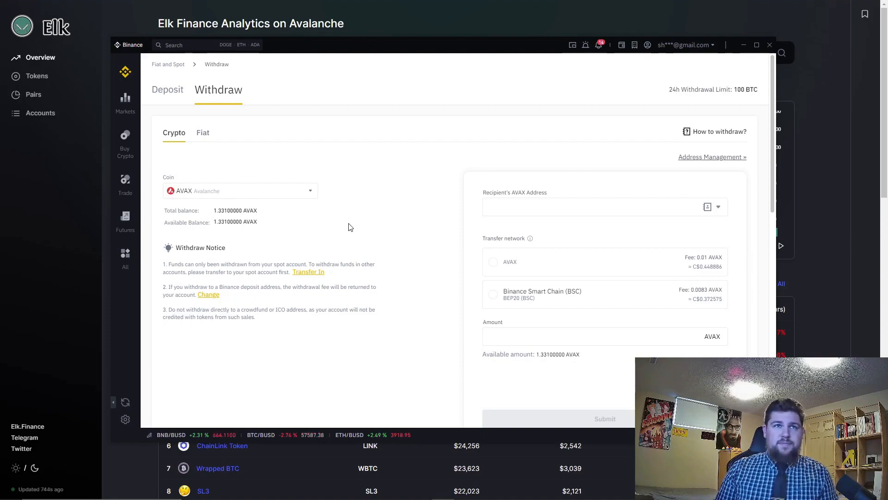
{"action": "left_click", "coordinate": [523, 195]}
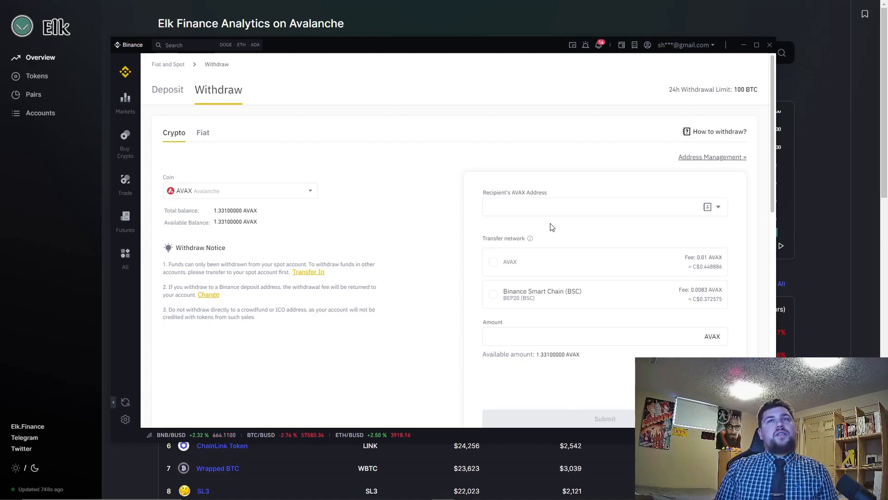
{"action": "left_click", "coordinate": [494, 267]}
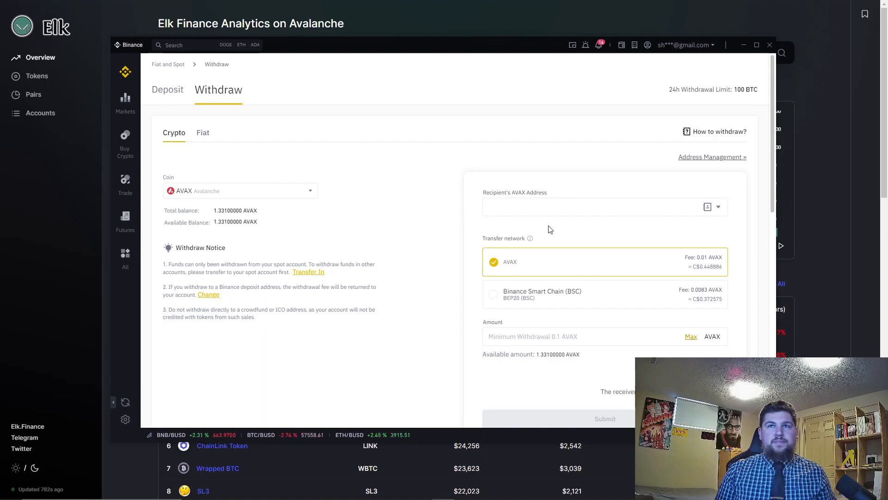
Return to the browser and open the Avalanche Wallet tab.
{"action": "key", "text": "alt+Tab"}
{"action": "key", "text": "alt+Tab"}
{"action": "key", "text": "alt+Tab"}
{"action": "key", "text": "alt+Tab"}
{"action": "key", "text": "alt+Tab"}
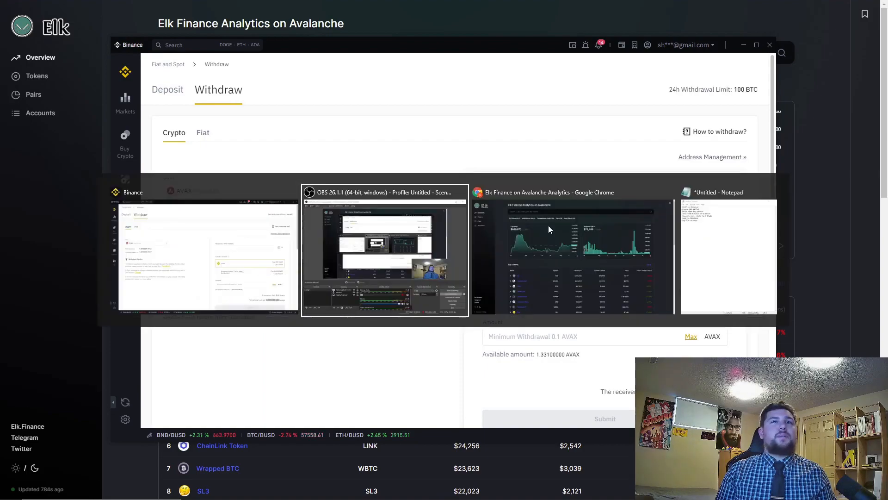
{"action": "key", "text": "alt+Tab"}
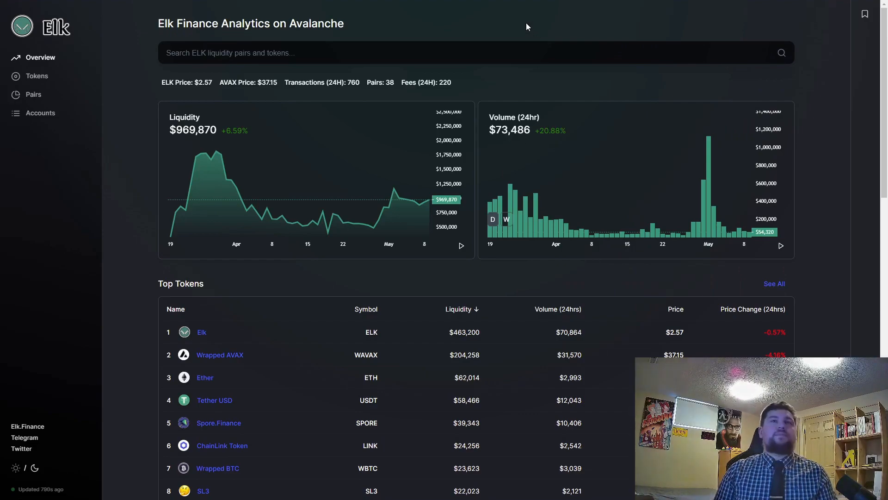
{"action": "mouse_move", "coordinate": [813, 14]}
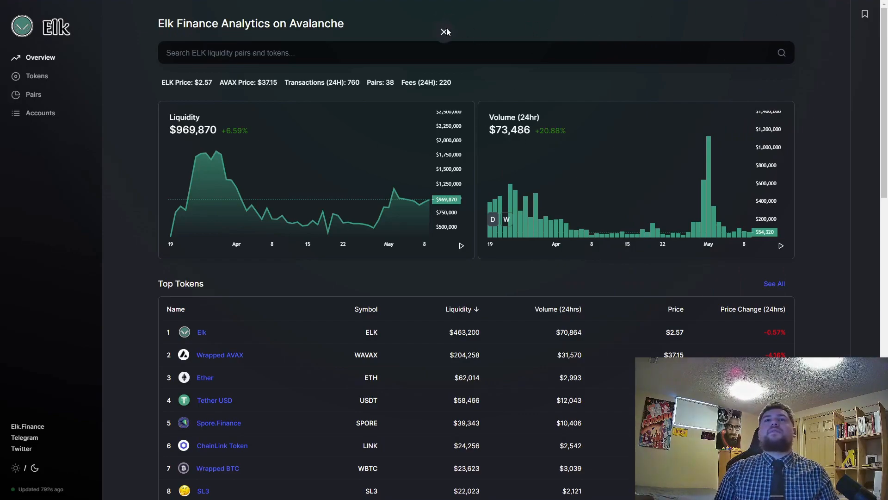
{"action": "left_click", "coordinate": [444, 32]}
{"action": "left_click", "coordinate": [48, 4]}
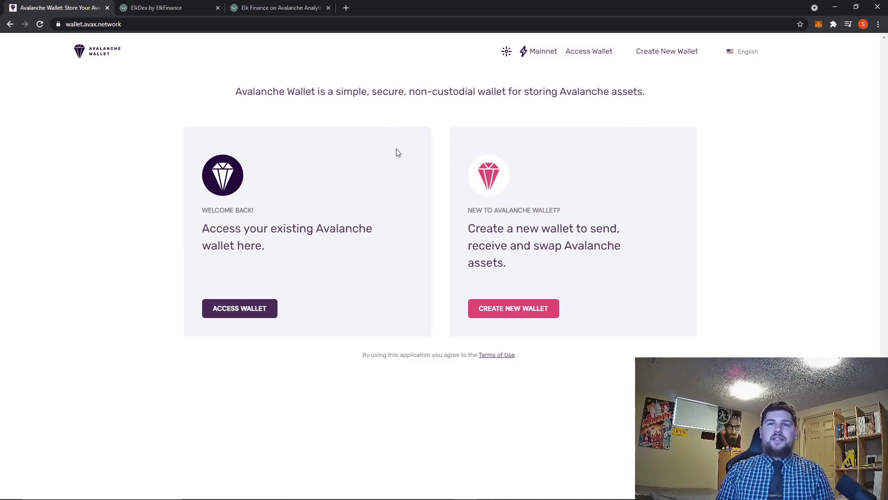
Create a new Avalanche wallet and generate its 24-word key phrase.
{"action": "left_click", "coordinate": [492, 316]}
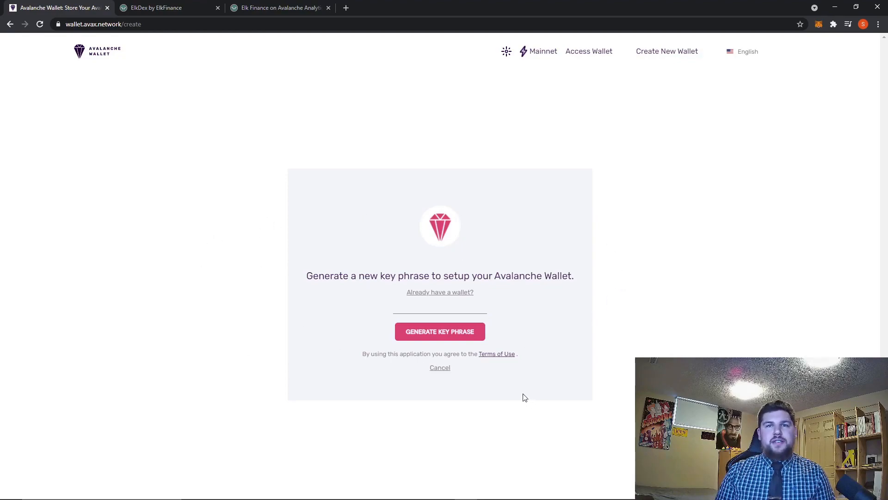
{"action": "left_click", "coordinate": [448, 338]}
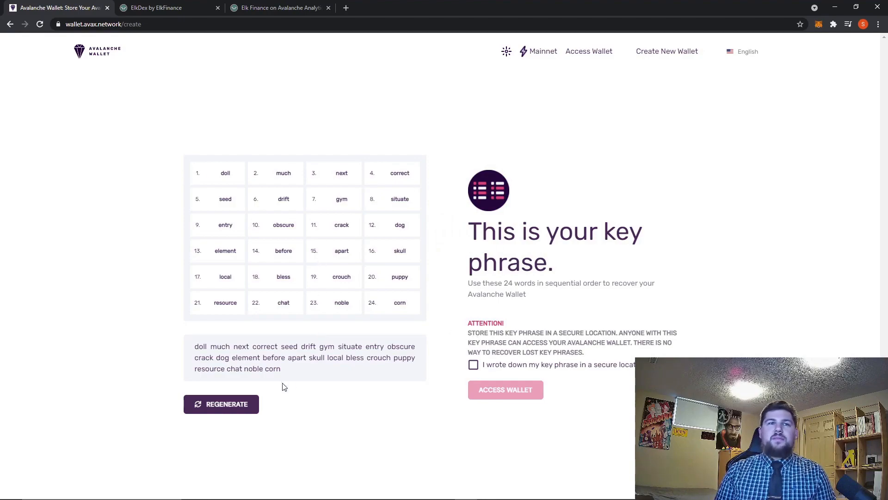
{"action": "left_click_drag", "start_coordinate": [289, 373], "coordinate": [193, 350]}
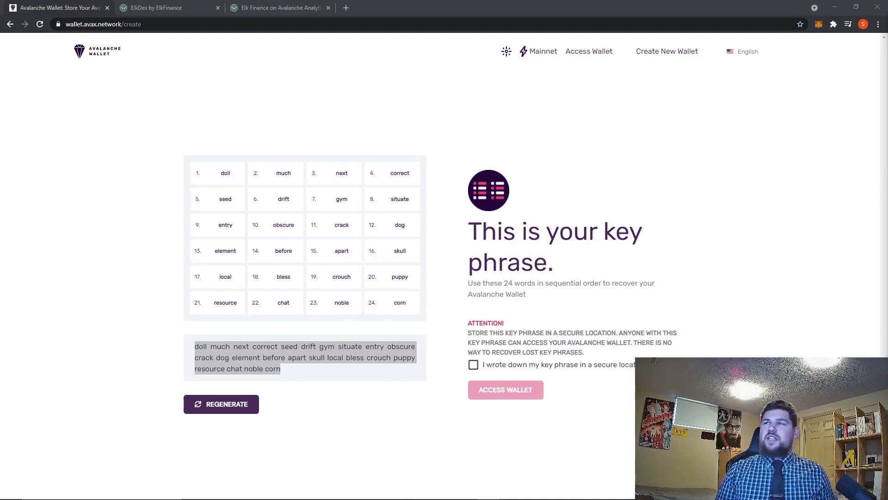
{"action": "left_click", "coordinate": [290, 374]}
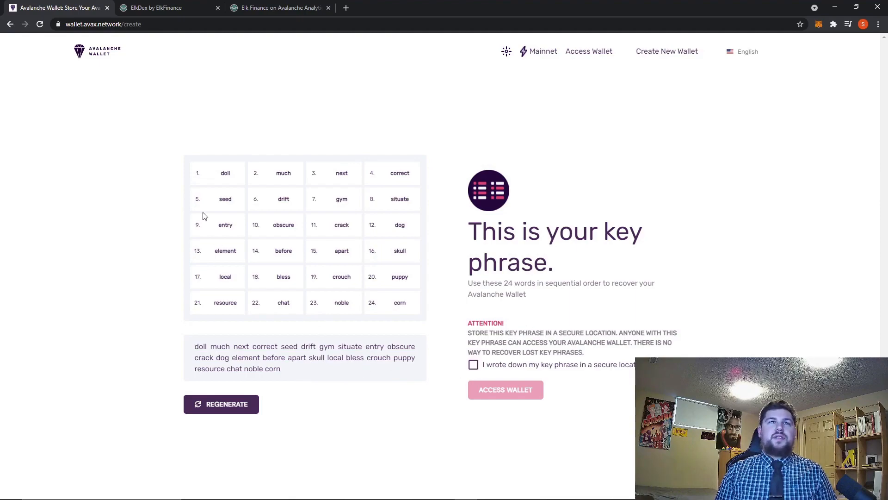
Confirm the key phrase was written down, verify the recovery phrase, and access the new wallet.
{"action": "left_click", "coordinate": [474, 366]}
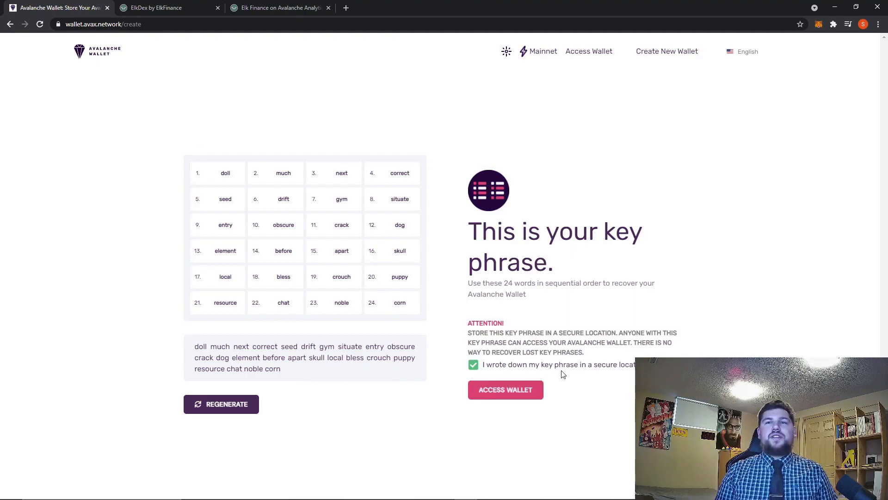
{"action": "left_click", "coordinate": [506, 391]}
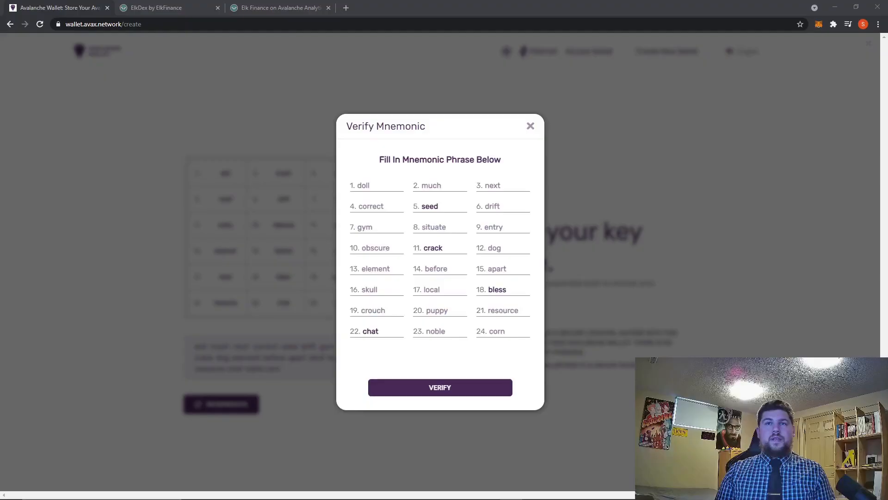
{"action": "left_click", "coordinate": [439, 387]}
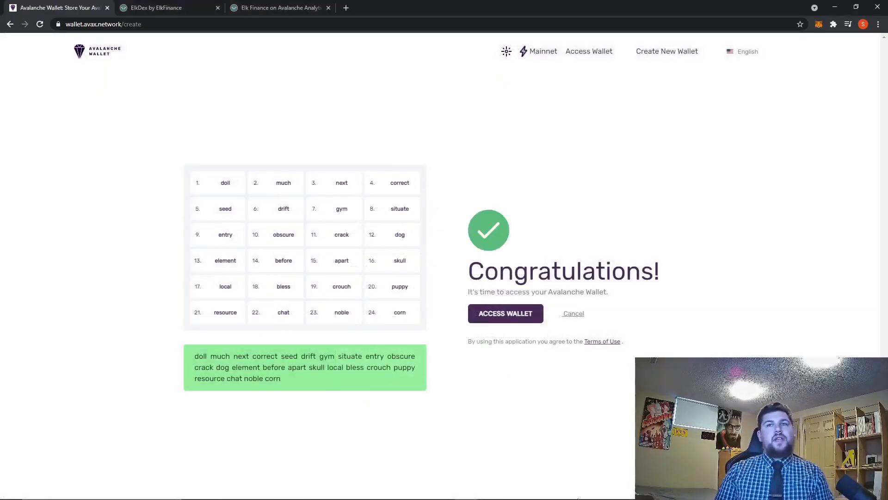
{"action": "left_click", "coordinate": [518, 311]}
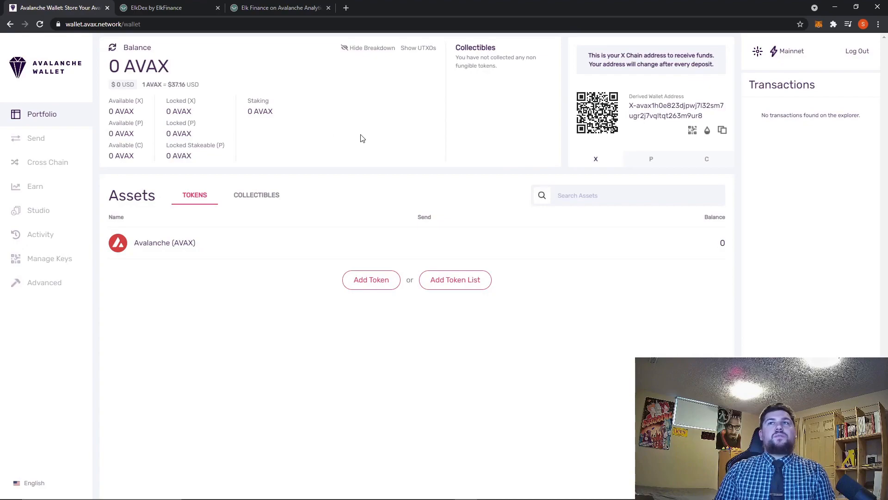
Copy the wallet's X-Chain address and paste it as the recipient AVAX address in the Binance withdrawal.
{"action": "left_click", "coordinate": [723, 131]}
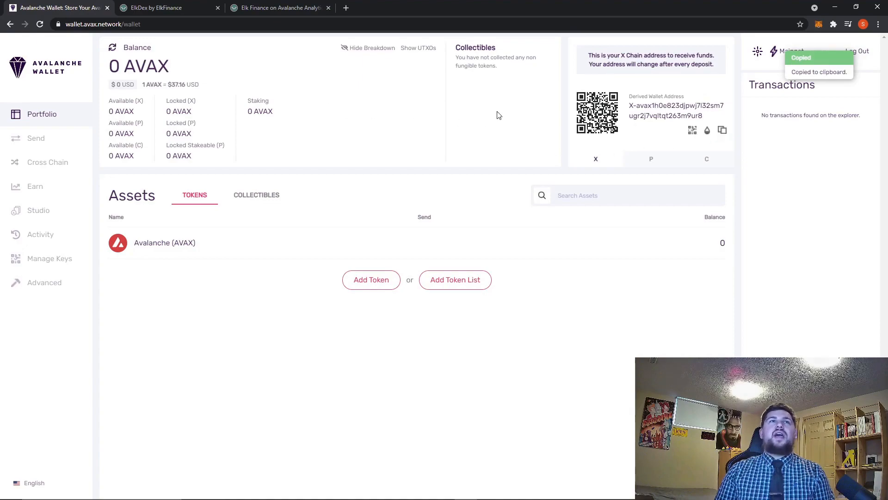
{"action": "key", "text": "alt+Tab"}
{"action": "key", "text": "alt+Tab"}
{"action": "key", "text": "alt+Tab"}
{"action": "key", "text": "alt+Tab"}
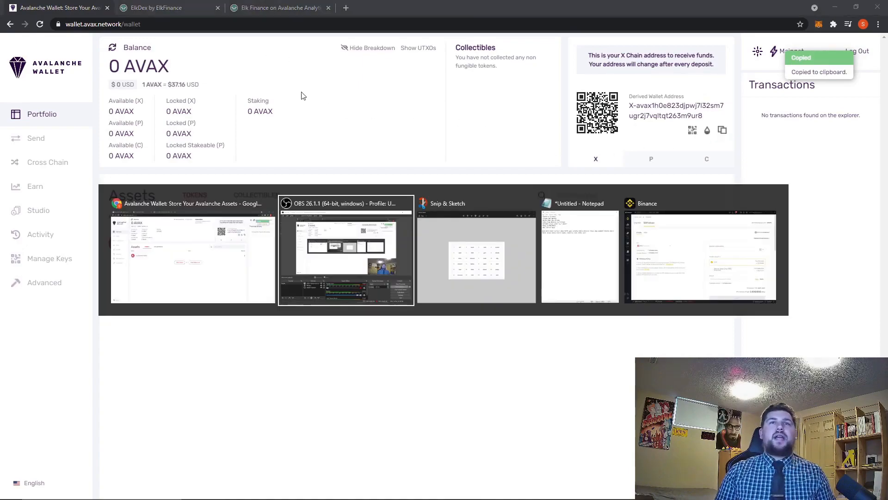
{"action": "left_click", "coordinate": [522, 214]}
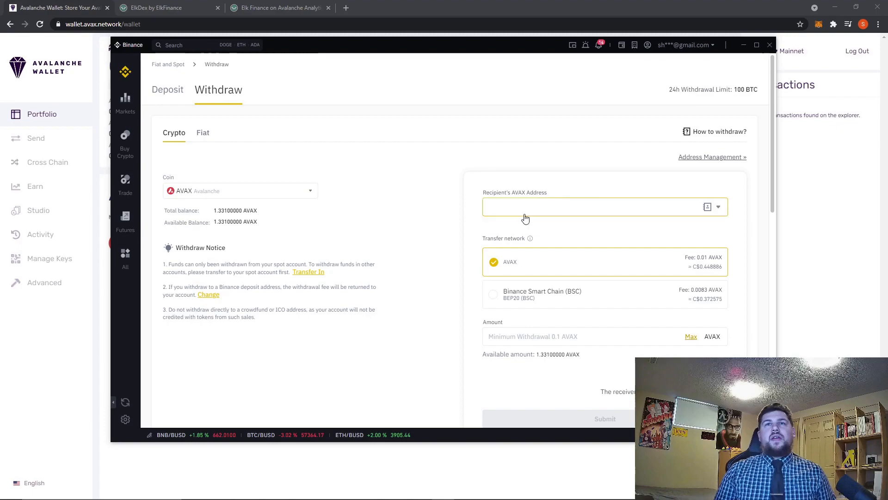
{"action": "right_click", "coordinate": [524, 213]}
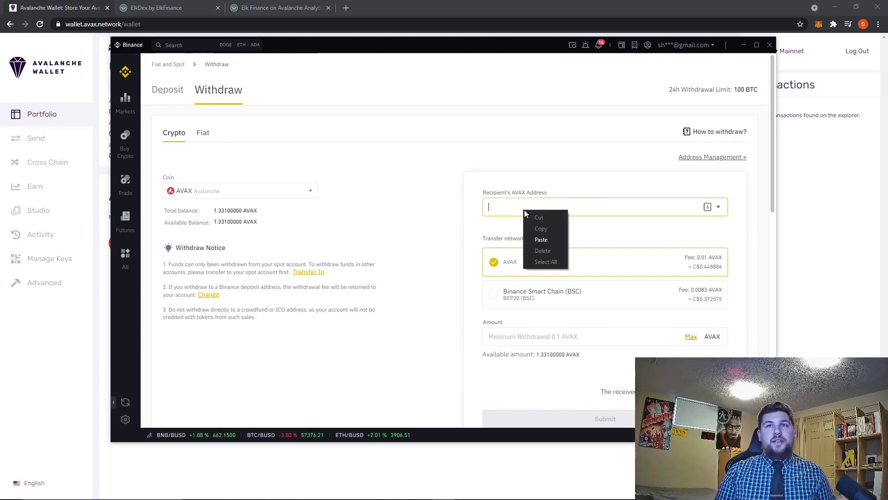
{"action": "left_click", "coordinate": [544, 240]}
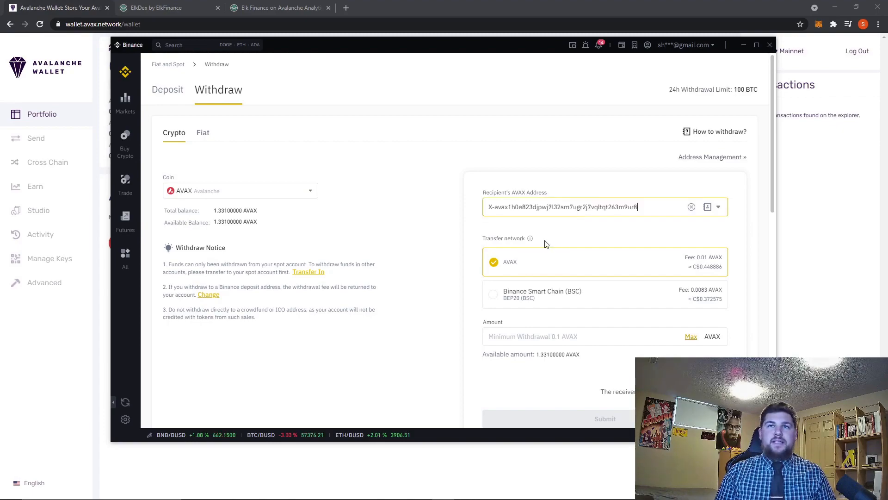
Set the withdrawal amount to the maximum available AVAX.
{"action": "left_click_drag", "start_coordinate": [526, 46], "coordinate": [519, 73]}
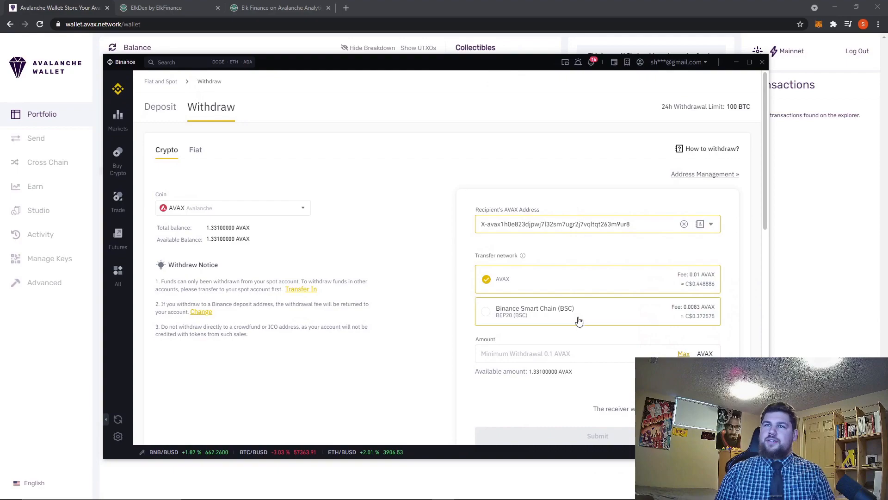
{"action": "left_click", "coordinate": [683, 353]}
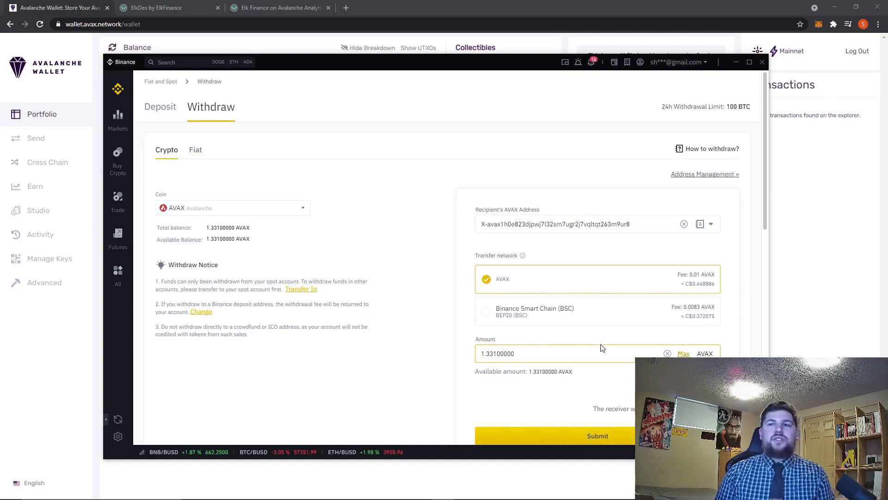
{"action": "scroll", "coordinate": [675, 313], "scroll_direction": "down", "scroll_amount": 2}
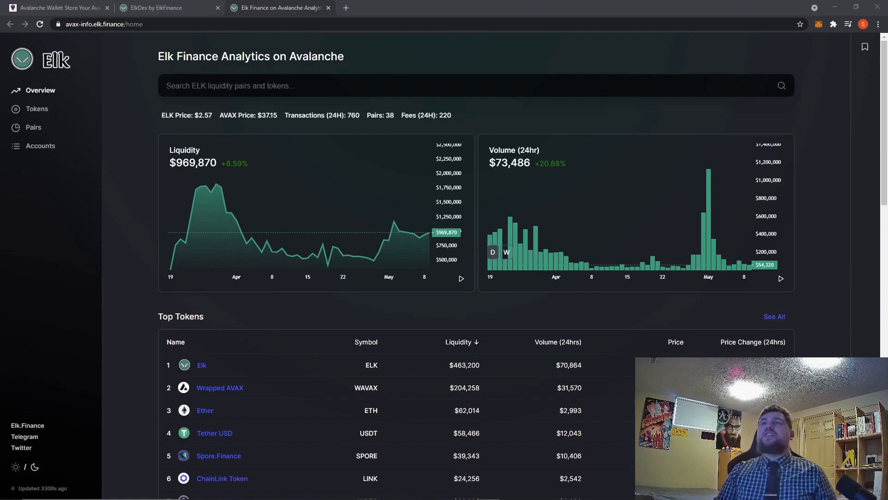
Open the MetaMask extension in its expanded full-tab view.
{"action": "left_click", "coordinate": [817, 25]}
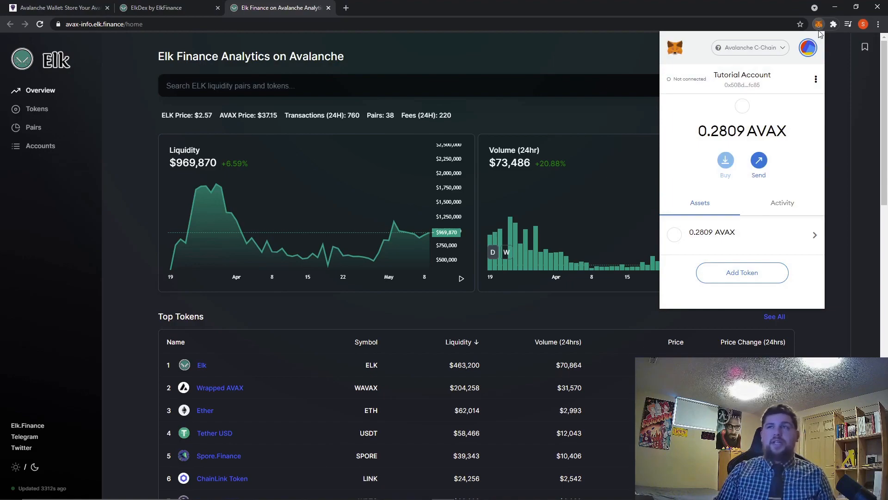
{"action": "left_click", "coordinate": [815, 79]}
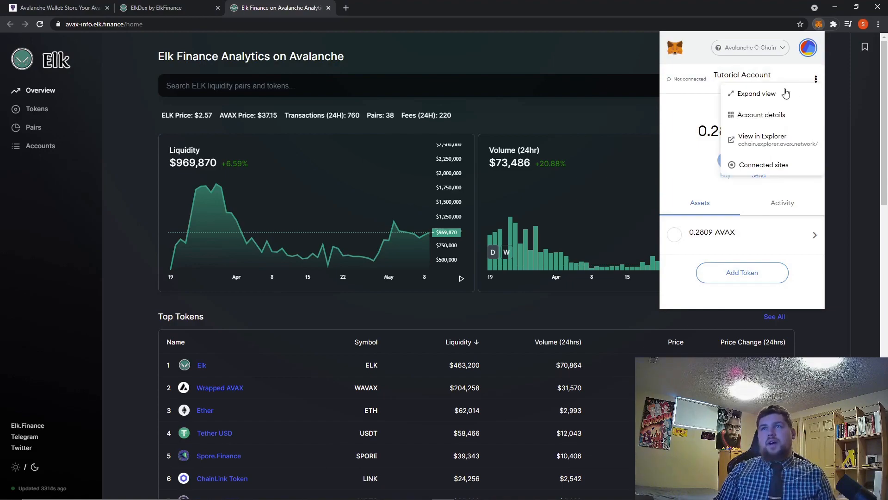
{"action": "left_click", "coordinate": [758, 94]}
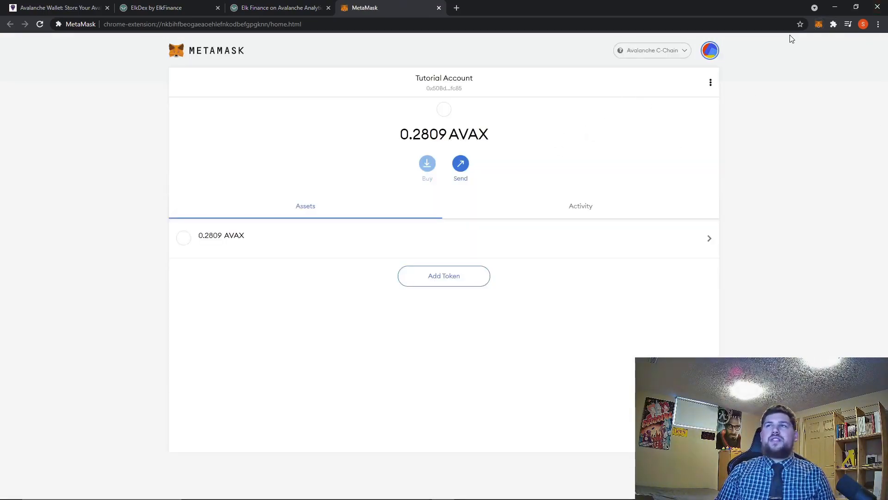
{"action": "left_click", "coordinate": [819, 25]}
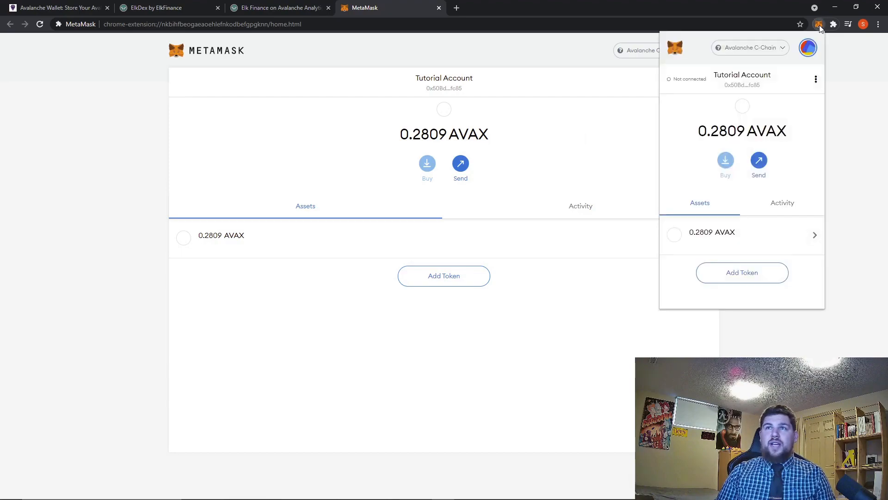
{"action": "left_click", "coordinate": [819, 25]}
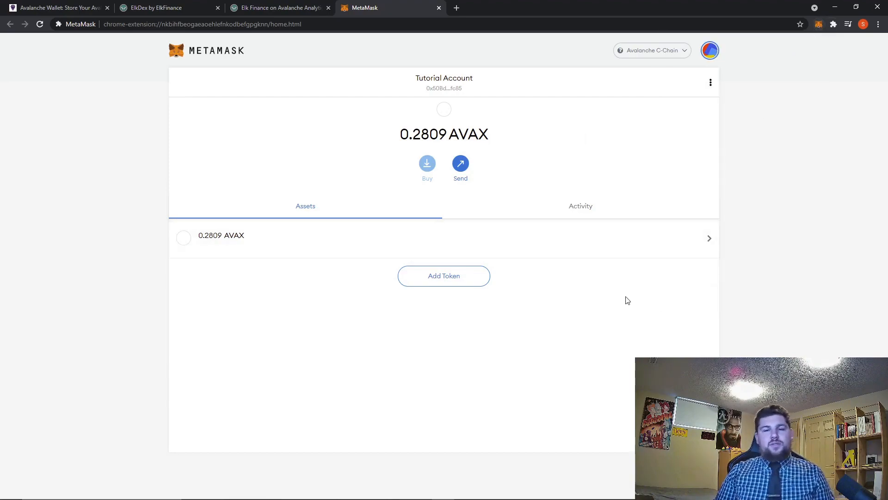
Review the Avalanche C-Chain network entry in MetaMask's network settings and close the settings.
{"action": "left_click", "coordinate": [710, 52]}
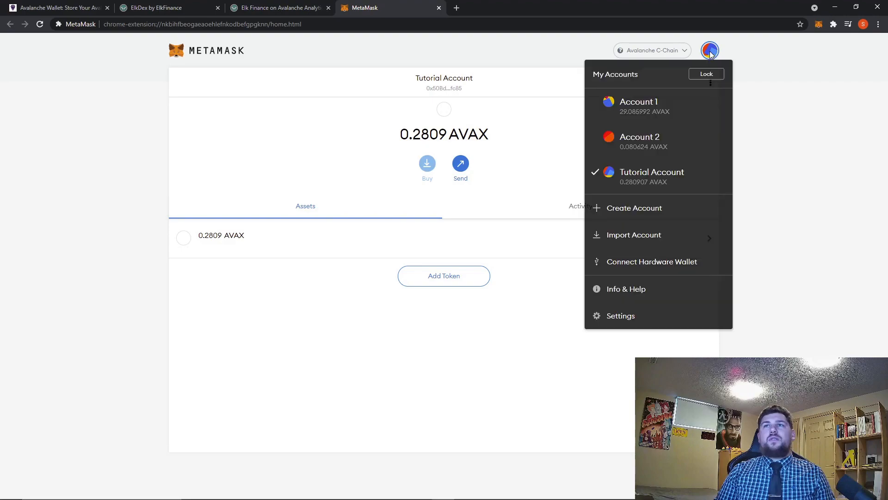
{"action": "left_click", "coordinate": [627, 319]}
{"action": "left_click", "coordinate": [192, 208]}
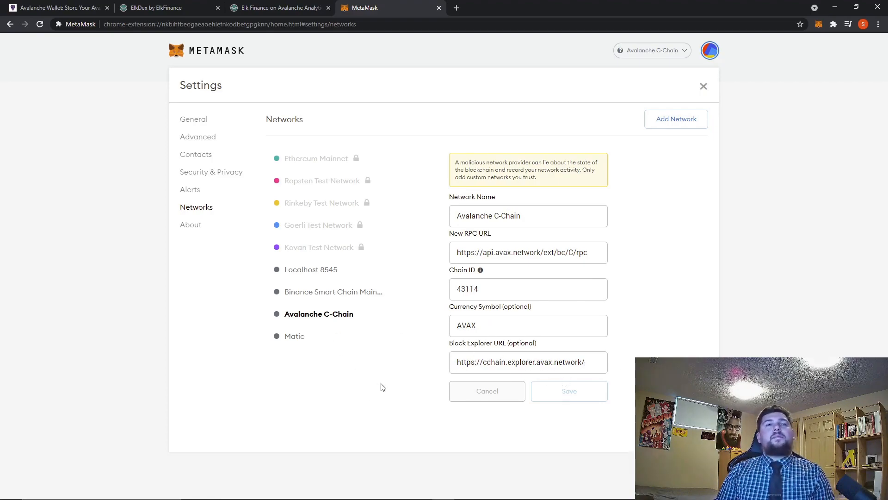
{"action": "left_click_drag", "start_coordinate": [571, 393], "coordinate": [573, 393]}
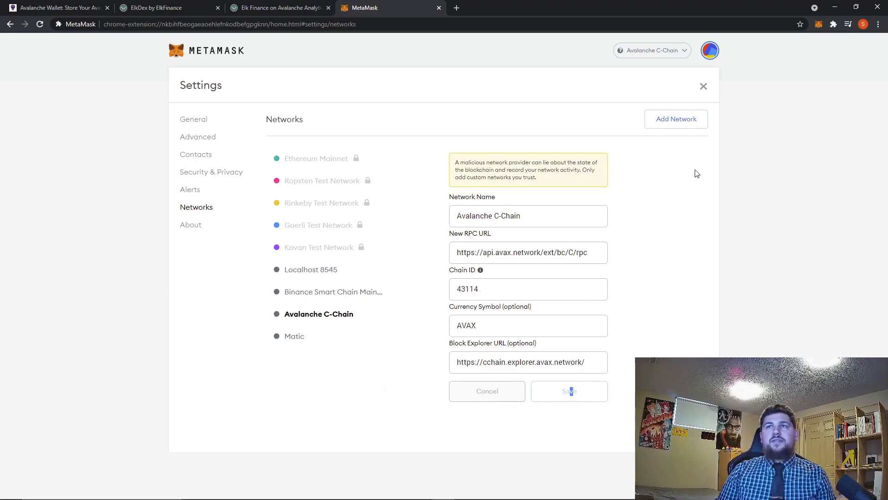
{"action": "left_click", "coordinate": [703, 89]}
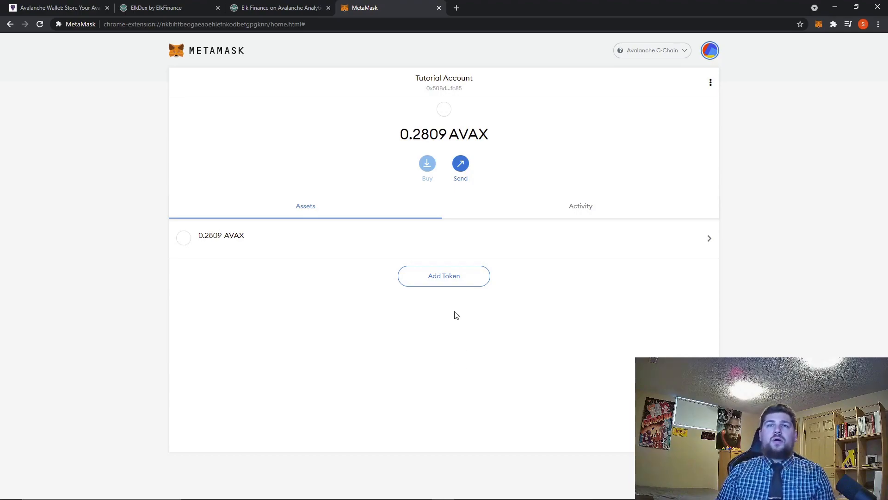
Add the ELK custom token to MetaMask by pasting its token contract address and confirming.
{"action": "left_click", "coordinate": [441, 283]}
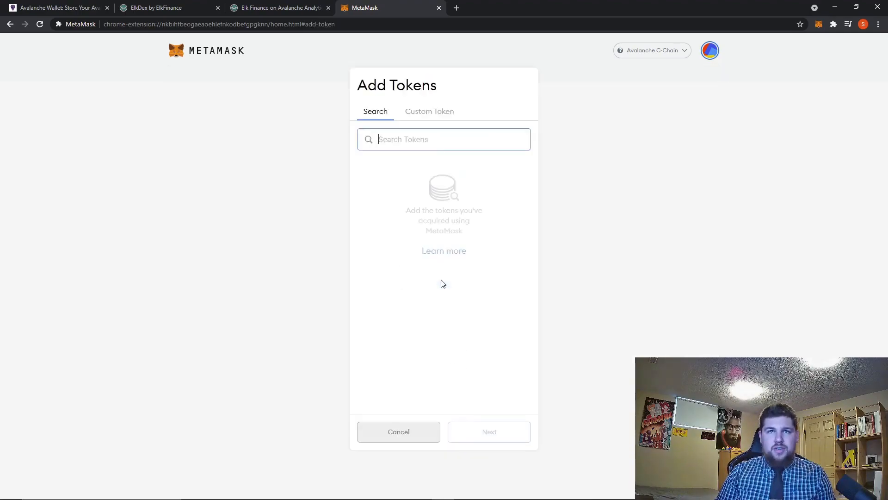
{"action": "left_click", "coordinate": [426, 117]}
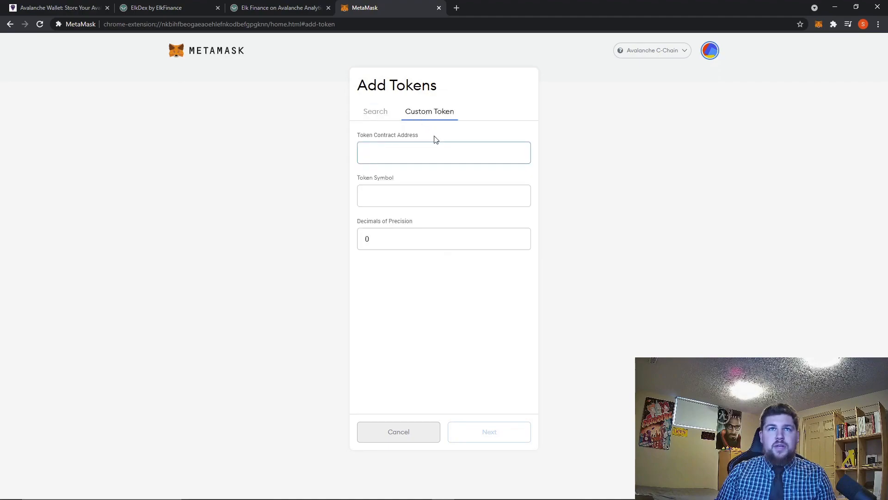
{"action": "right_click", "coordinate": [412, 156]}
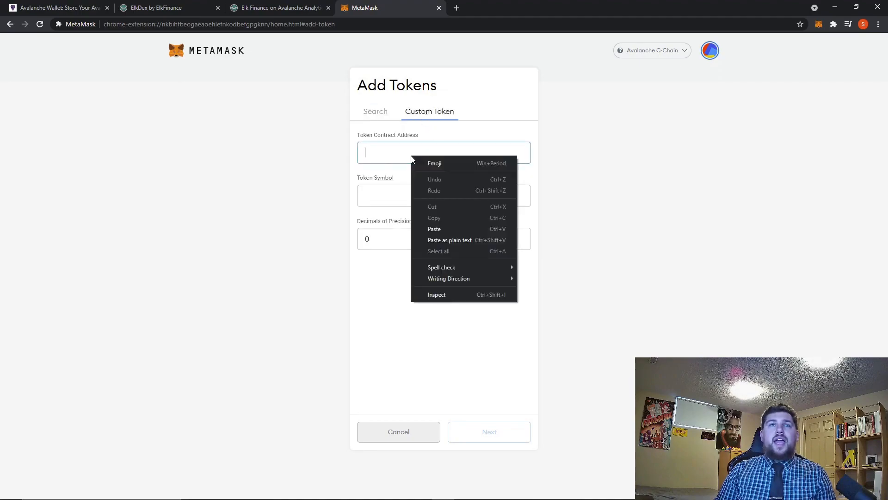
{"action": "left_click", "coordinate": [441, 230]}
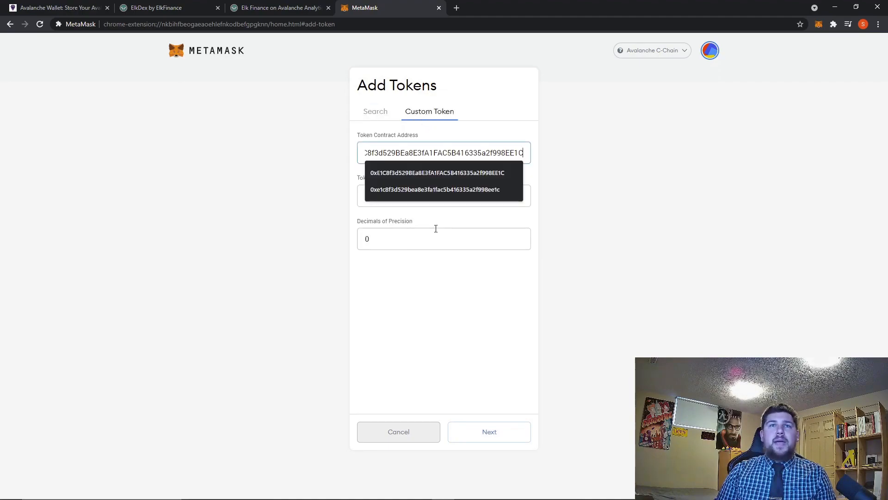
{"action": "left_click", "coordinate": [537, 227]}
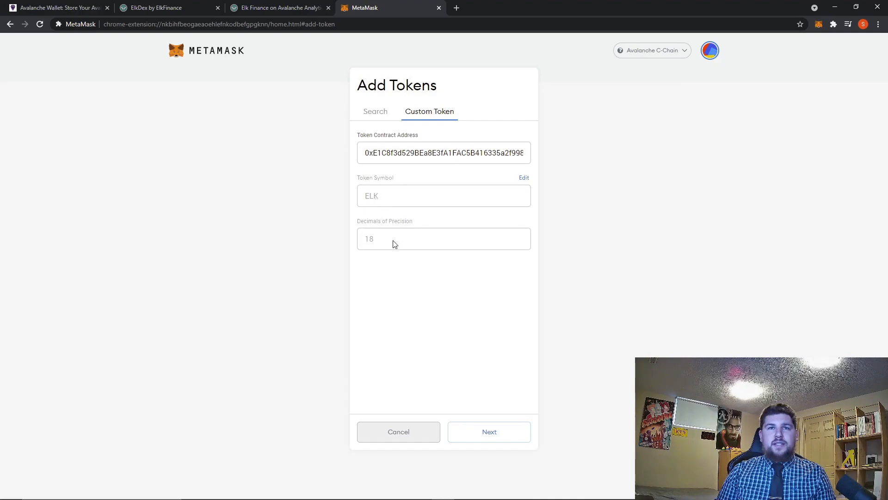
{"action": "left_click", "coordinate": [489, 433]}
{"action": "left_click", "coordinate": [490, 440]}
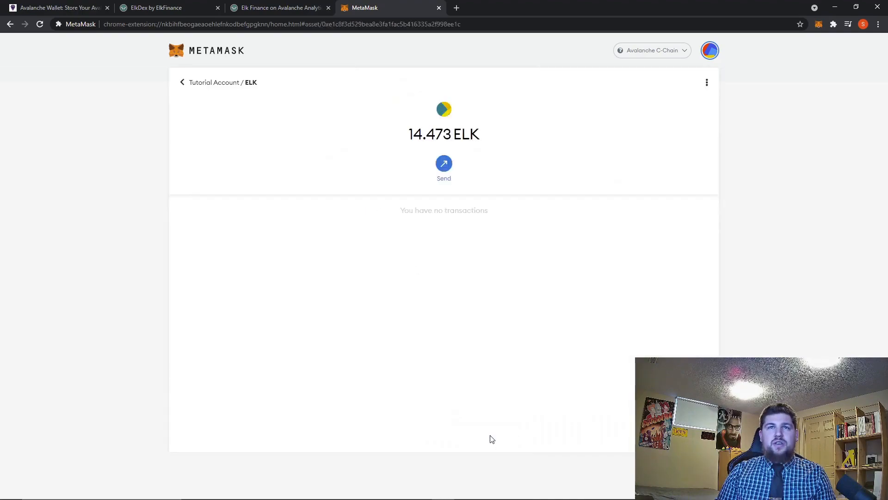
Return to the account overview and review the MetaMask network list.
{"action": "left_click", "coordinate": [183, 83]}
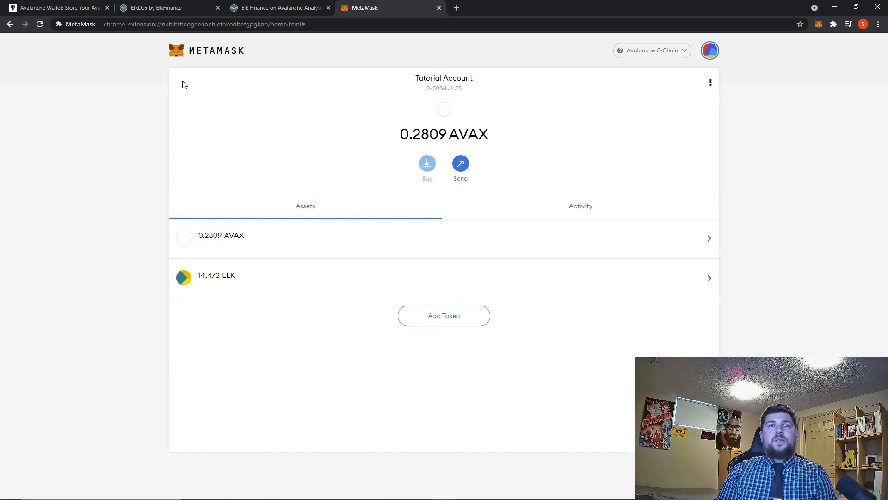
{"action": "left_click", "coordinate": [651, 56]}
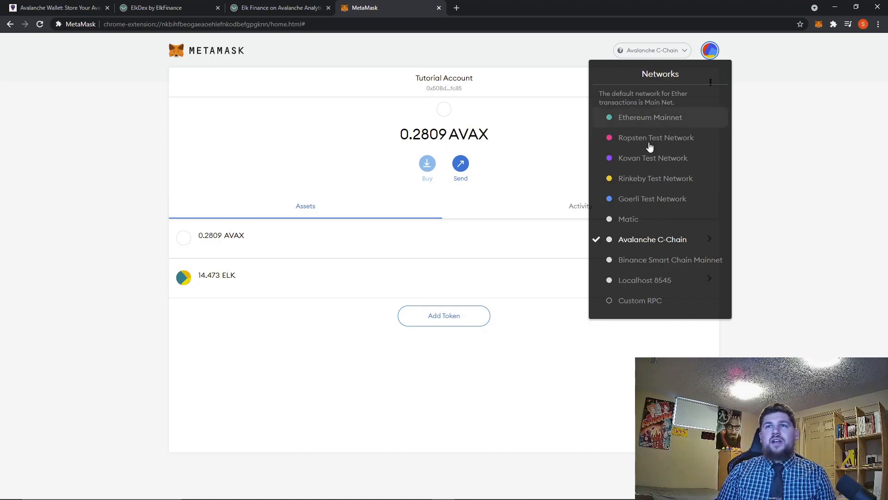
{"action": "left_click", "coordinate": [789, 261]}
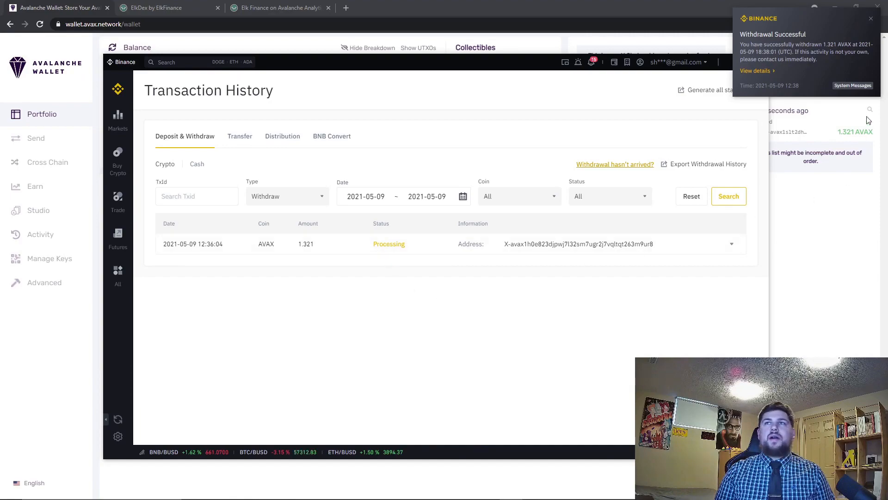
Close the Binance notification and window, then refresh the Avalanche Wallet balance.
{"action": "left_click", "coordinate": [871, 20]}
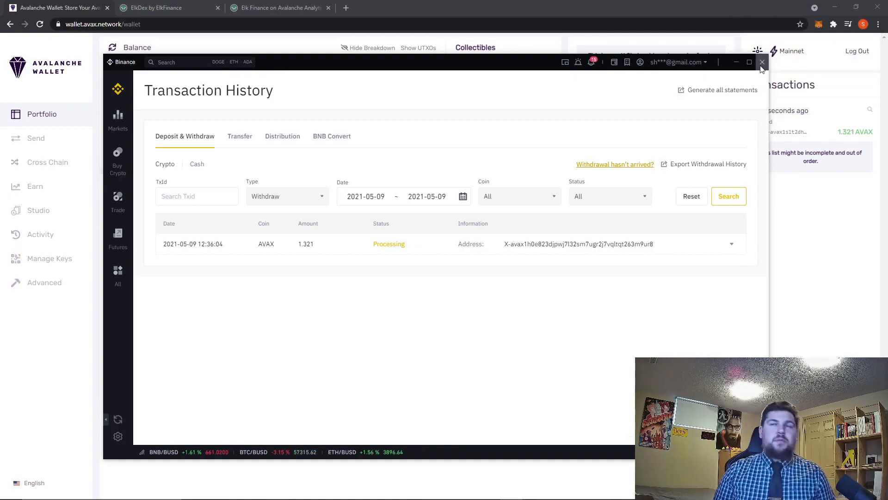
{"action": "left_click", "coordinate": [762, 62]}
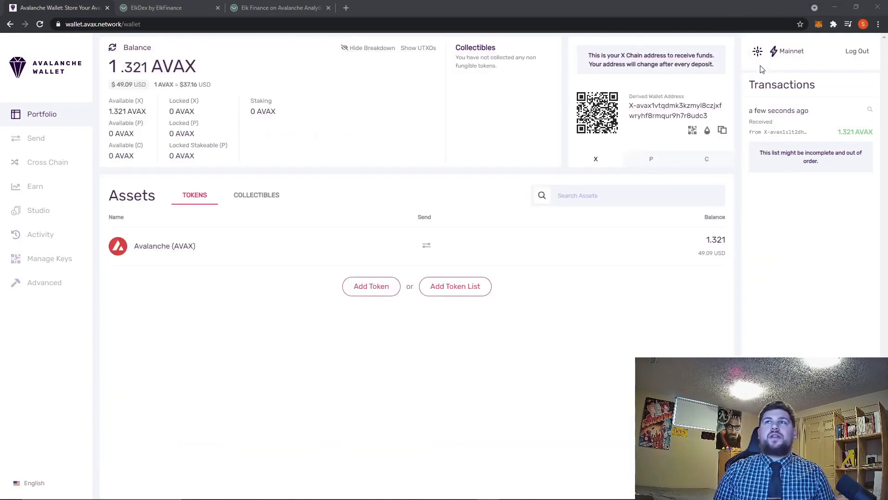
{"action": "left_click", "coordinate": [112, 51]}
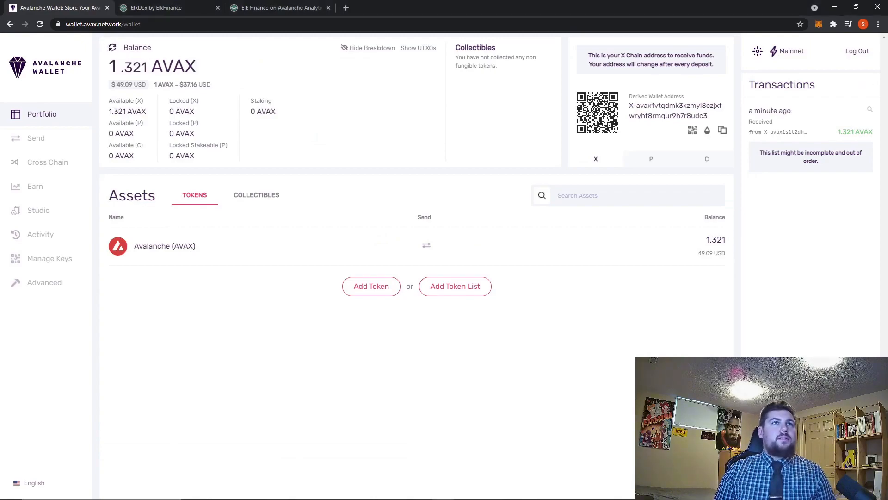
{"action": "left_click", "coordinate": [111, 49]}
{"action": "left_click", "coordinate": [111, 50]}
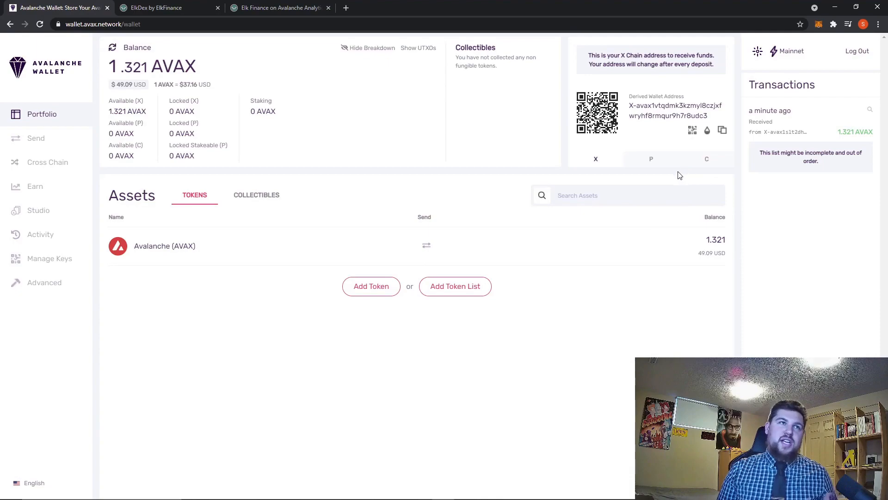
Transfer the maximum AVAX from X Chain (Exchange) to C Chain (Contract) with a cross-chain transfer.
{"action": "left_click", "coordinate": [56, 168]}
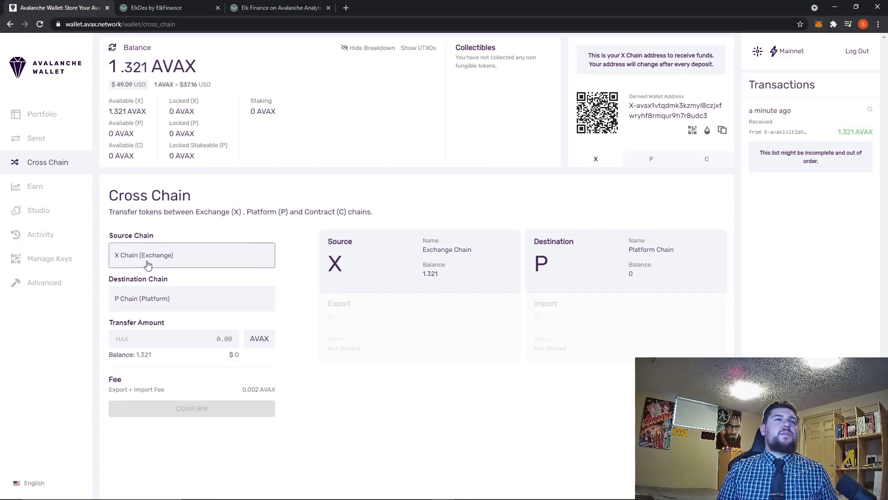
{"action": "left_click", "coordinate": [144, 304]}
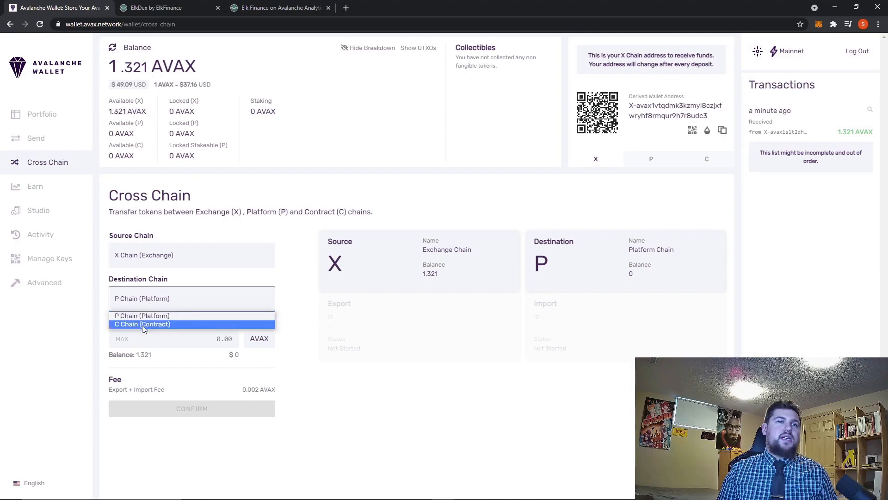
{"action": "left_click", "coordinate": [145, 325]}
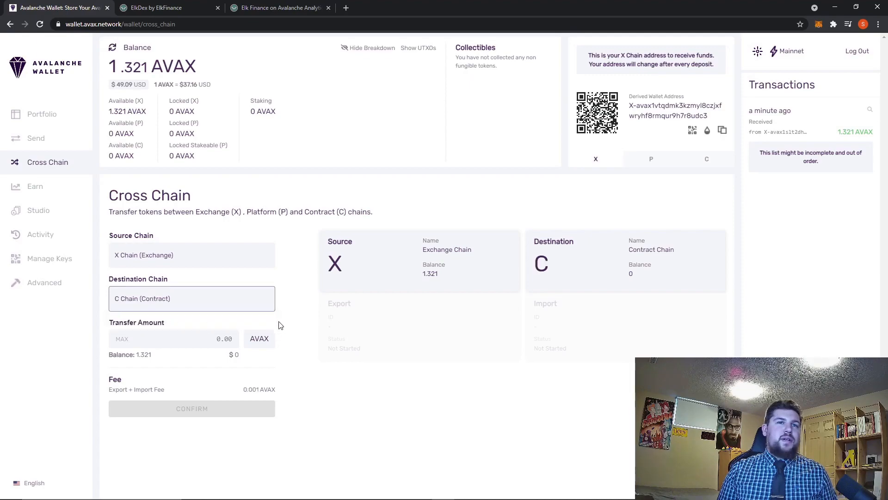
{"action": "left_click", "coordinate": [121, 342]}
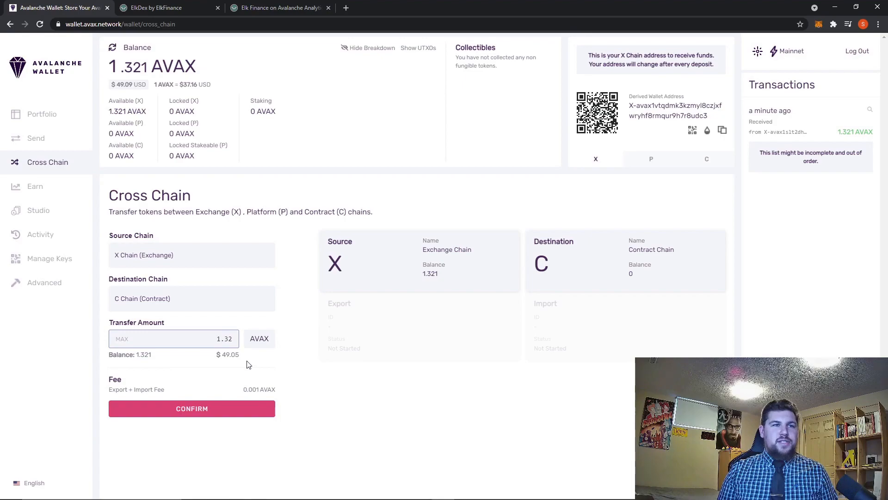
{"action": "left_click", "coordinate": [195, 417]}
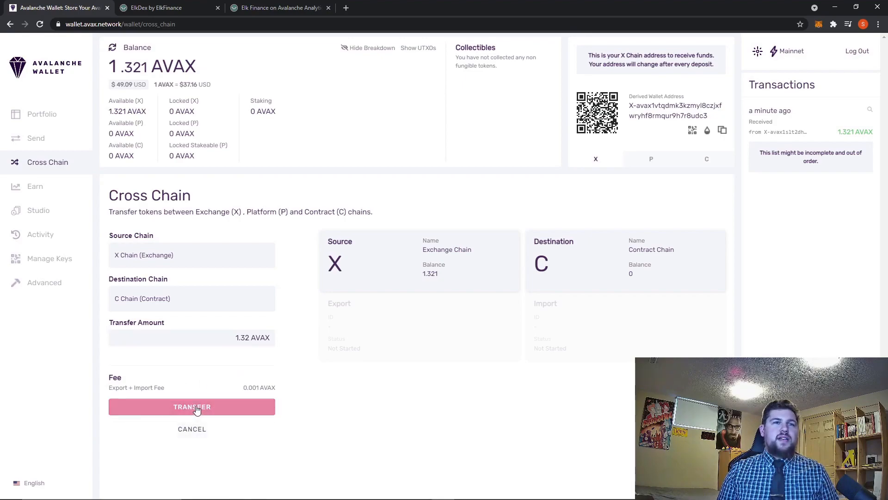
{"action": "left_click", "coordinate": [196, 411]}
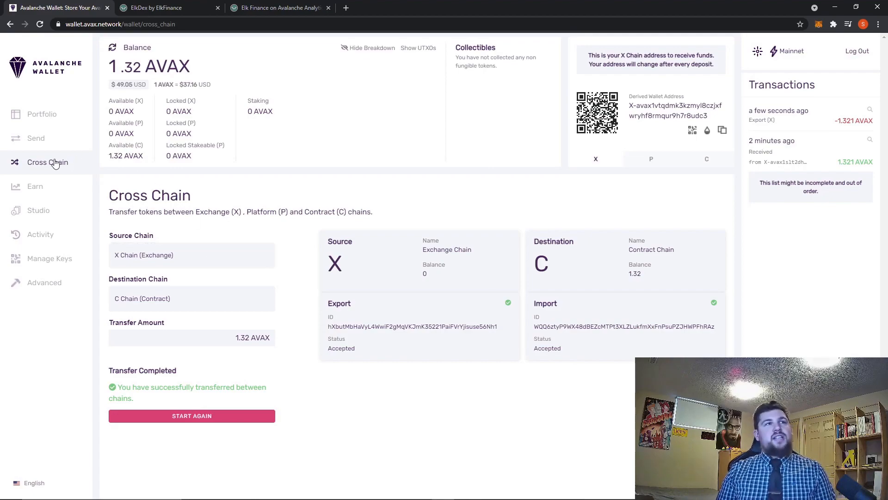
Open Send, choose C as the source chain, and set the amount to the maximum AVAX.
{"action": "left_click", "coordinate": [38, 144]}
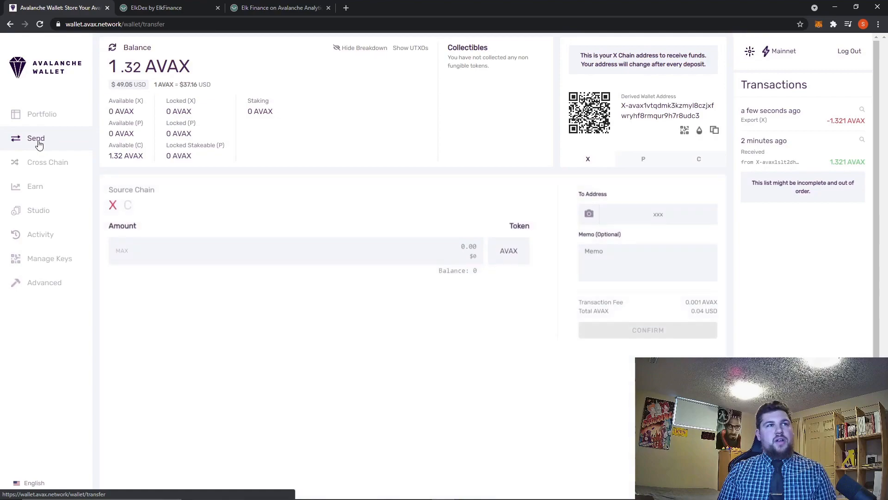
{"action": "left_click", "coordinate": [127, 206]}
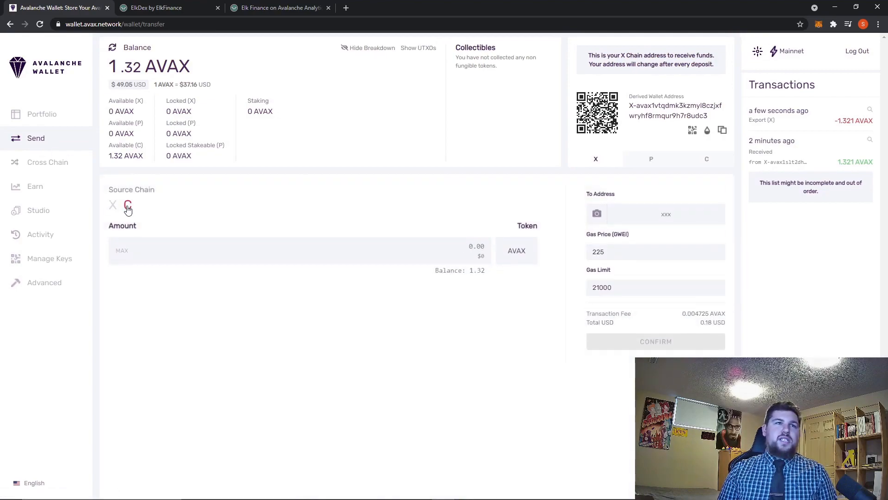
{"action": "left_click", "coordinate": [121, 253]}
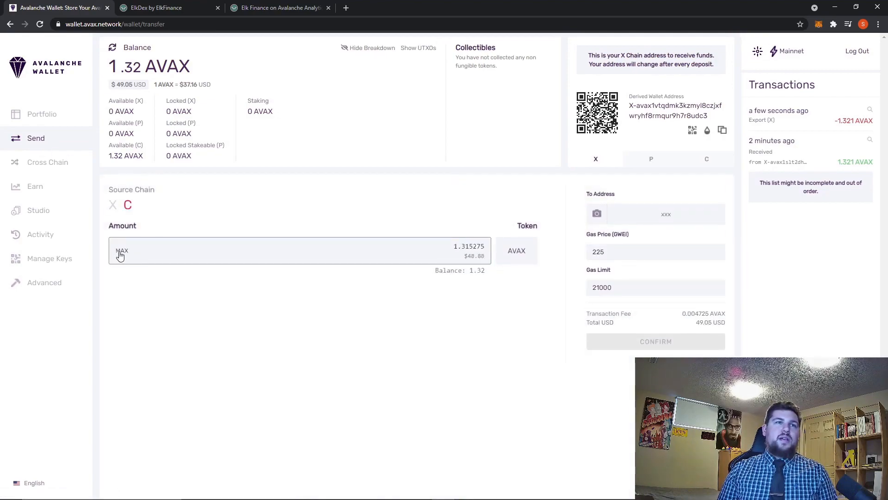
Copy the MetaMask account address, paste it as the recipient address, and confirm the send.
{"action": "left_click", "coordinate": [666, 213]}
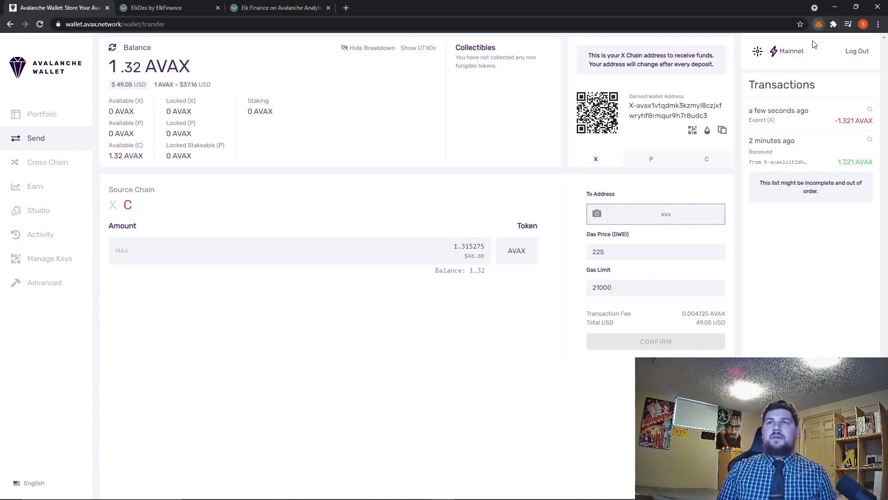
{"action": "left_click", "coordinate": [819, 24]}
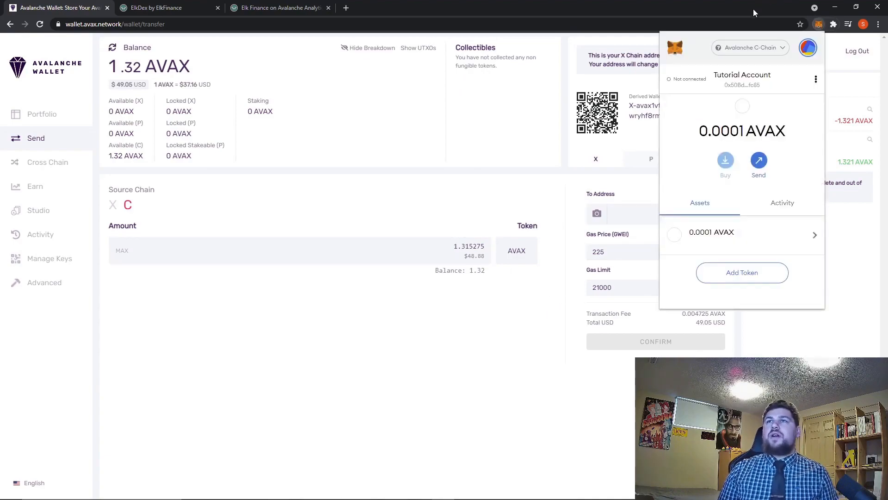
{"action": "left_click", "coordinate": [761, 88]}
{"action": "left_click", "coordinate": [633, 214]}
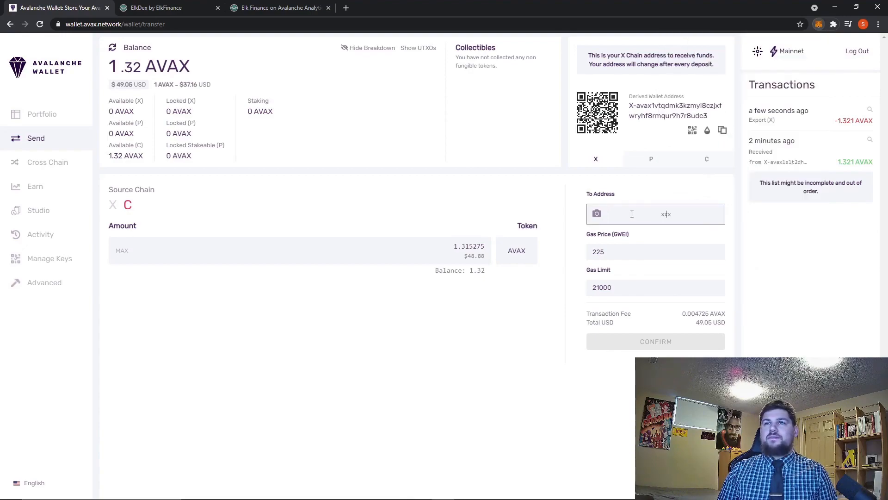
{"action": "right_click", "coordinate": [633, 215]}
{"action": "left_click", "coordinate": [660, 289]}
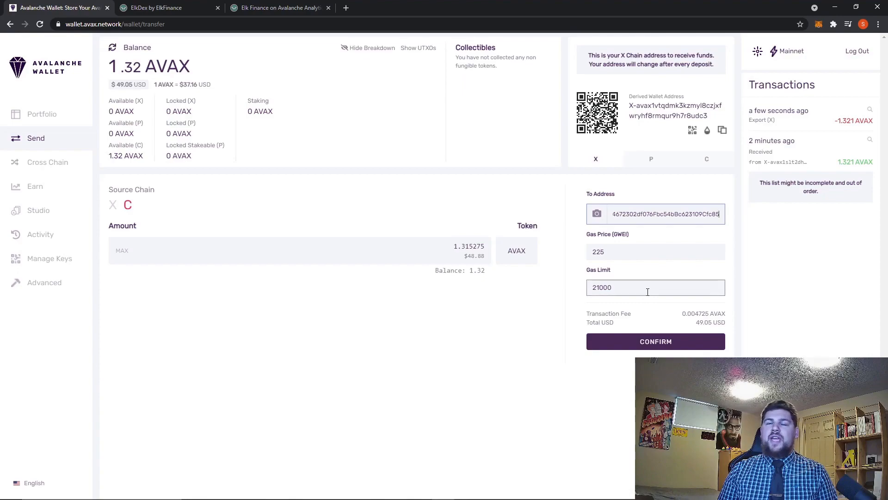
{"action": "left_click", "coordinate": [664, 347]}
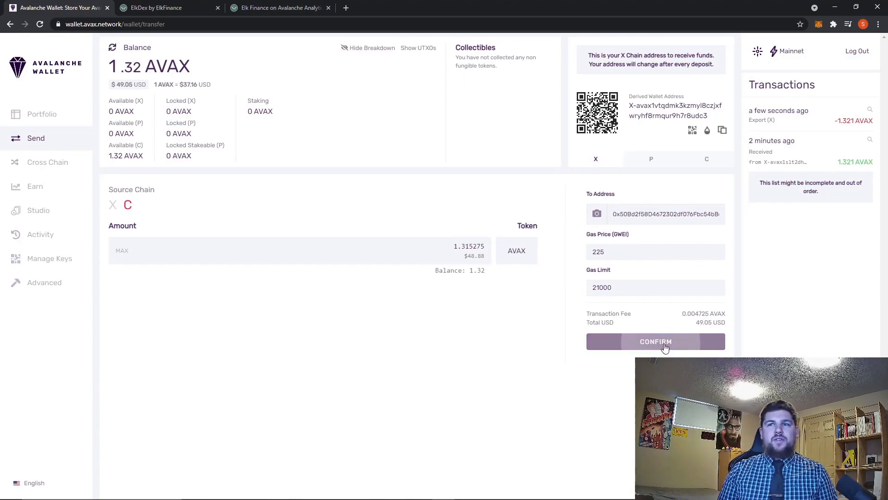
{"action": "left_click", "coordinate": [657, 339]}
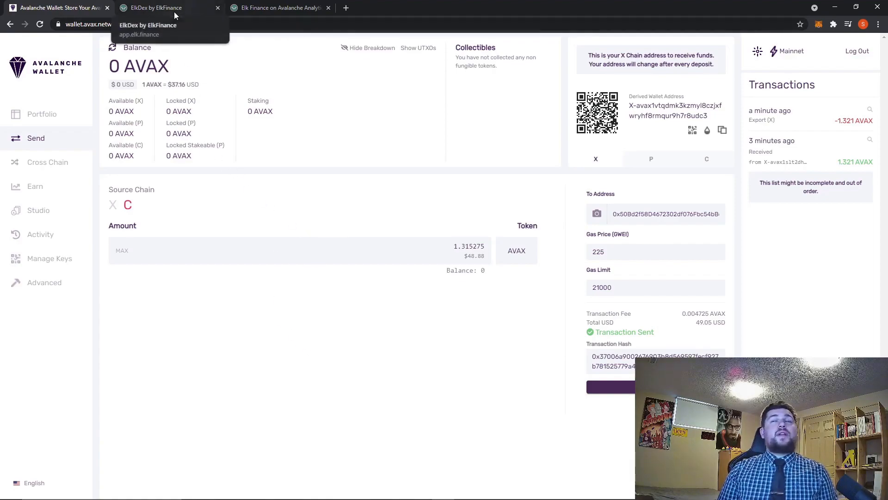
Check the AVAX balance in the MetaMask popup and close it.
{"action": "left_click", "coordinate": [818, 25]}
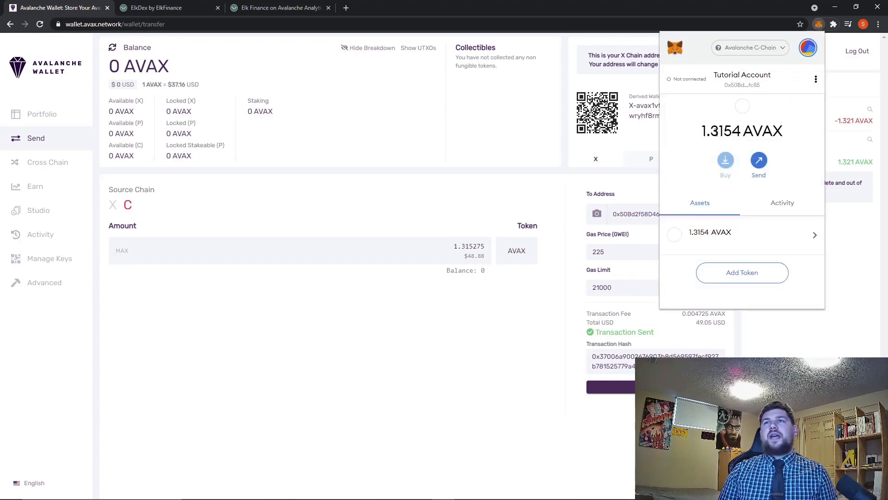
{"action": "left_click", "coordinate": [426, 356]}
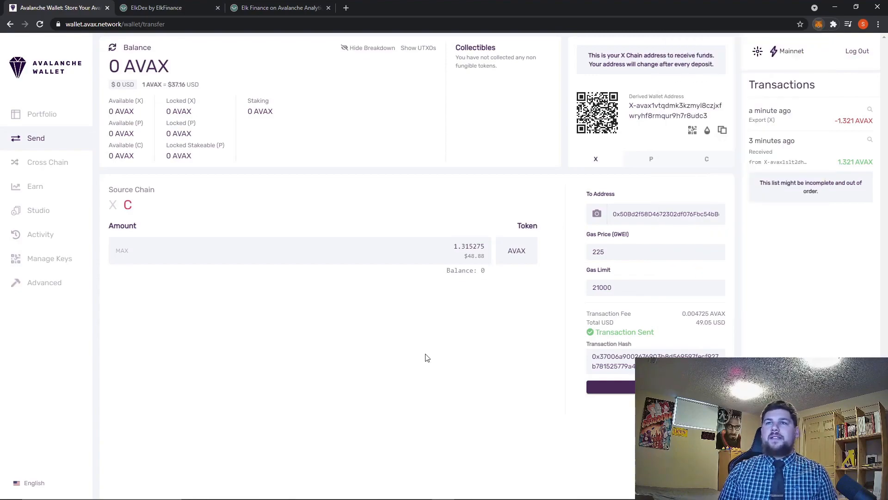
Switch to the ElkDex tab and connect the MetaMask Tutorial Account to Elk Finance.
{"action": "left_click", "coordinate": [157, 9]}
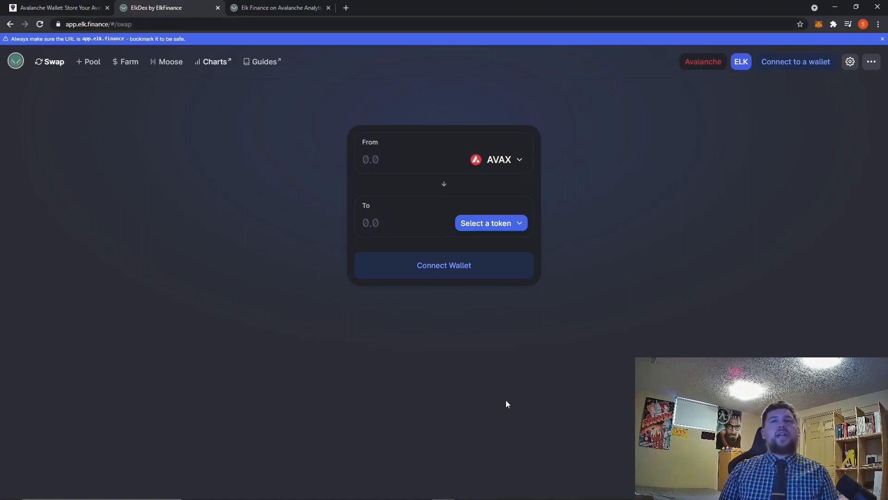
{"action": "left_click", "coordinate": [803, 69]}
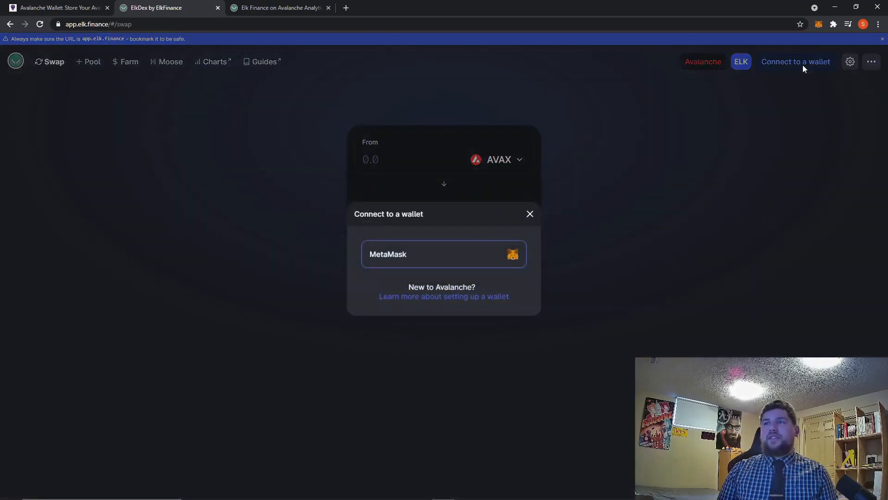
{"action": "left_click", "coordinate": [471, 253]}
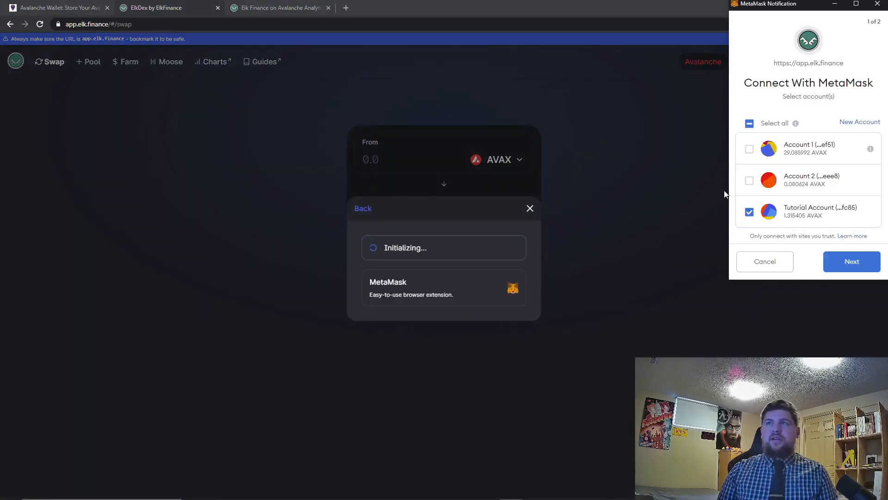
{"action": "left_click", "coordinate": [844, 264]}
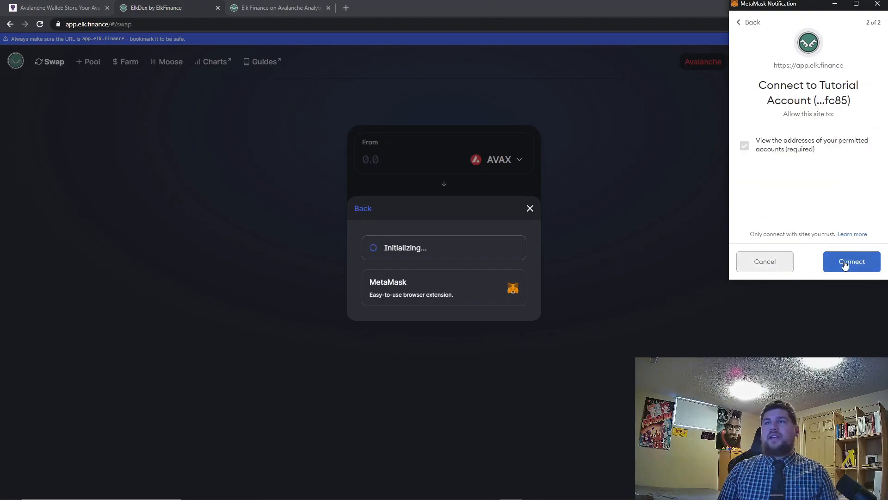
{"action": "left_click", "coordinate": [843, 263]}
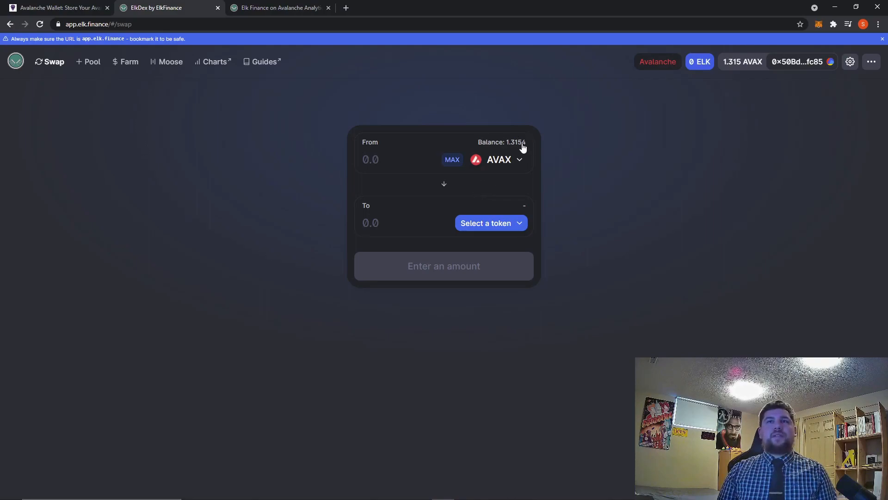
Search the token list for elk and select ELK as the token to receive.
{"action": "left_click", "coordinate": [491, 226]}
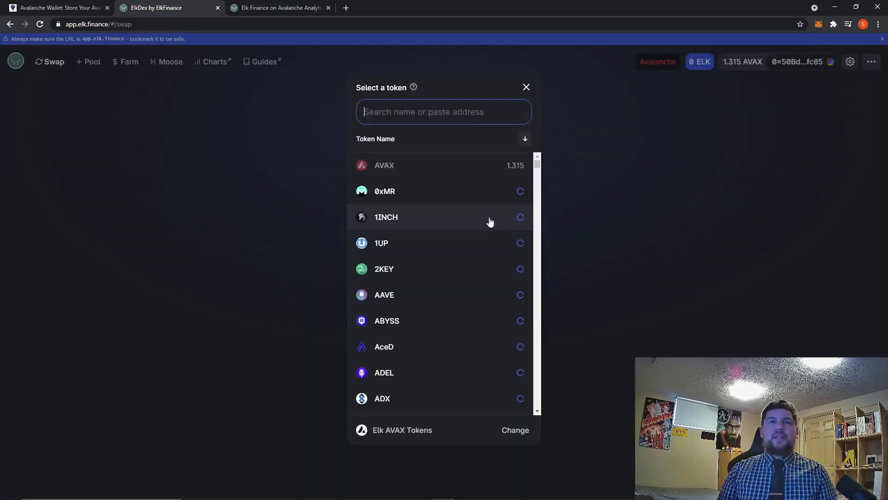
{"action": "left_click", "coordinate": [444, 119]}
{"action": "type", "text": "elk"}
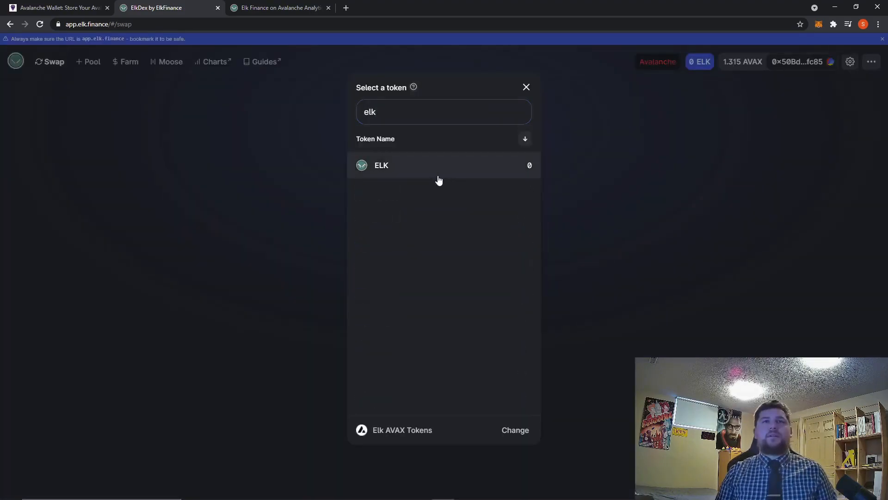
{"action": "left_click", "coordinate": [437, 176]}
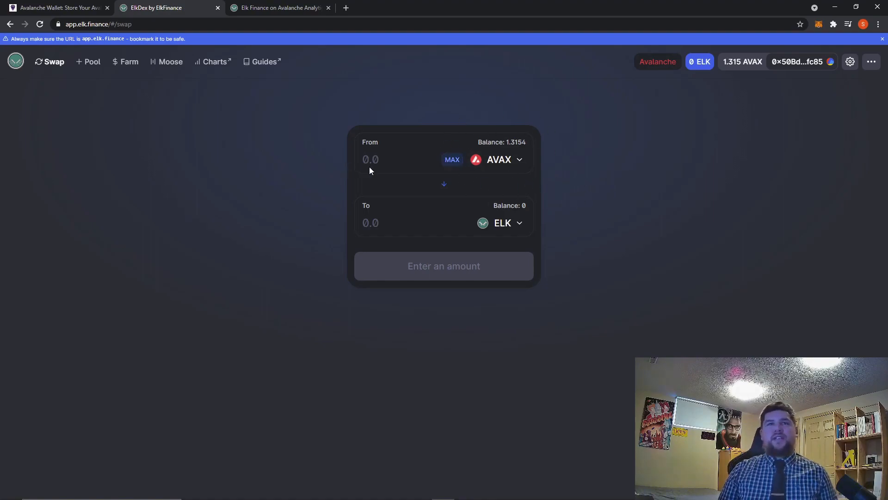
Swap 1 AVAX for ELK, confirm the swap, and close the submission dialog.
{"action": "type", "text": "1"}
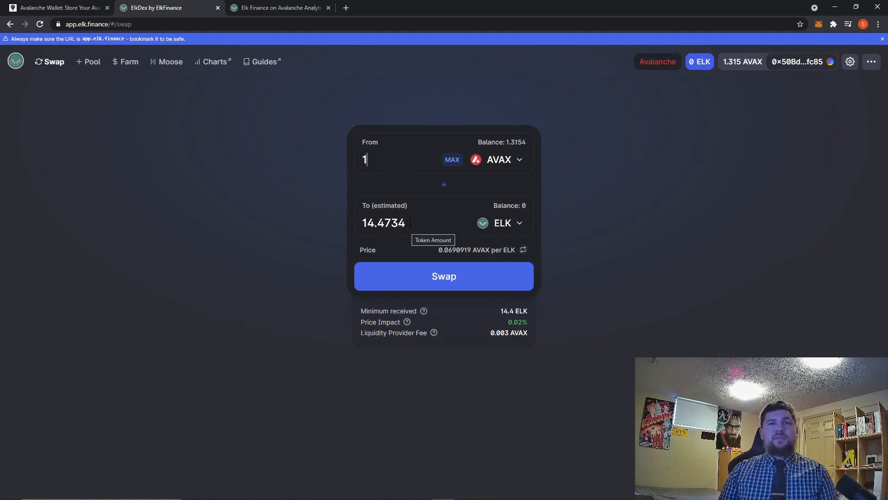
{"action": "left_click", "coordinate": [449, 282]}
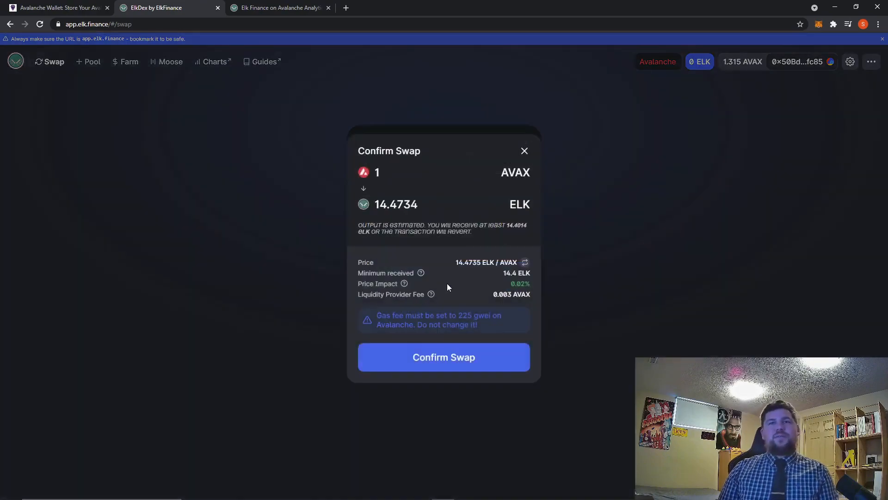
{"action": "left_click", "coordinate": [442, 365]}
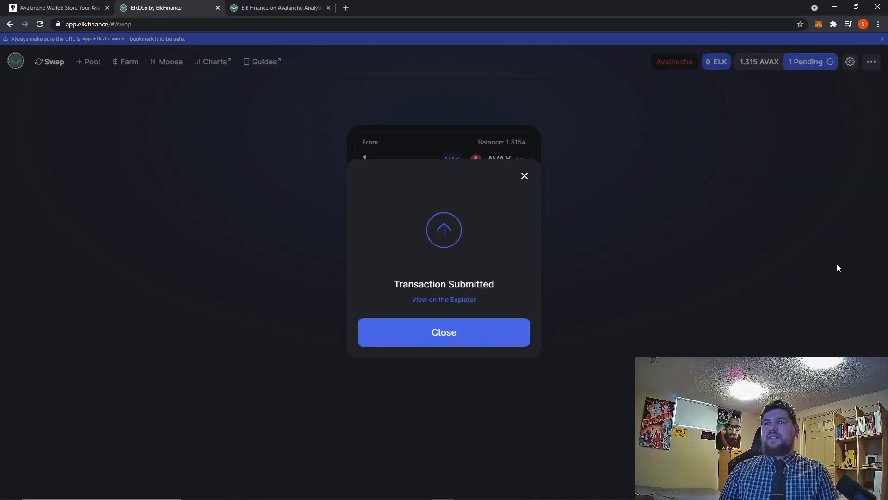
{"action": "left_click", "coordinate": [447, 342]}
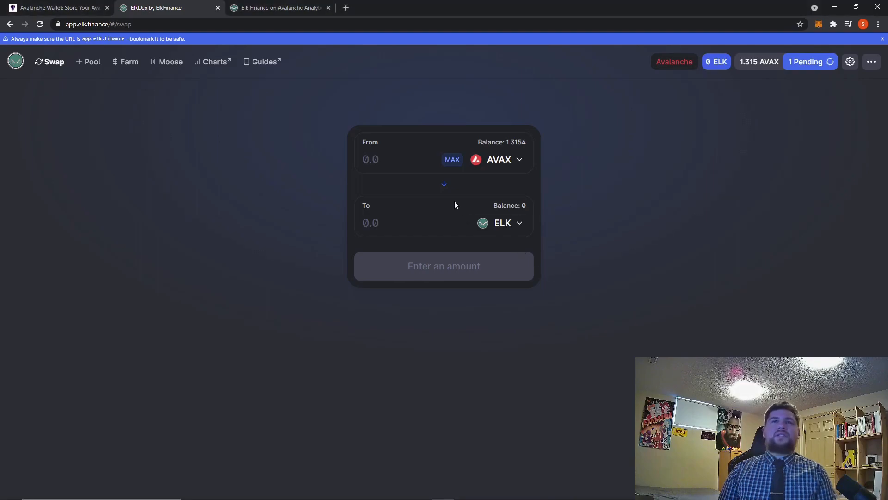
Reverse the swap to ELK for AVAX, check the MetaMask balance, and enter the maximum ELK amount.
{"action": "left_click", "coordinate": [446, 186]}
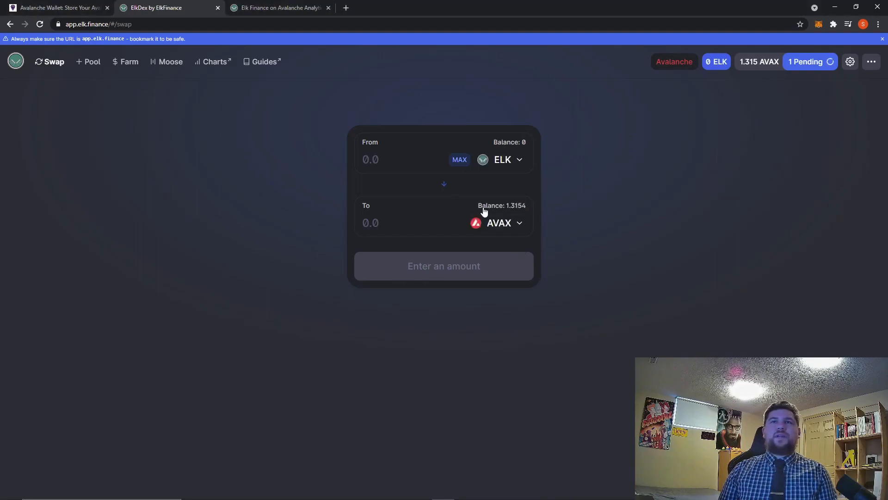
{"action": "left_click", "coordinate": [820, 27]}
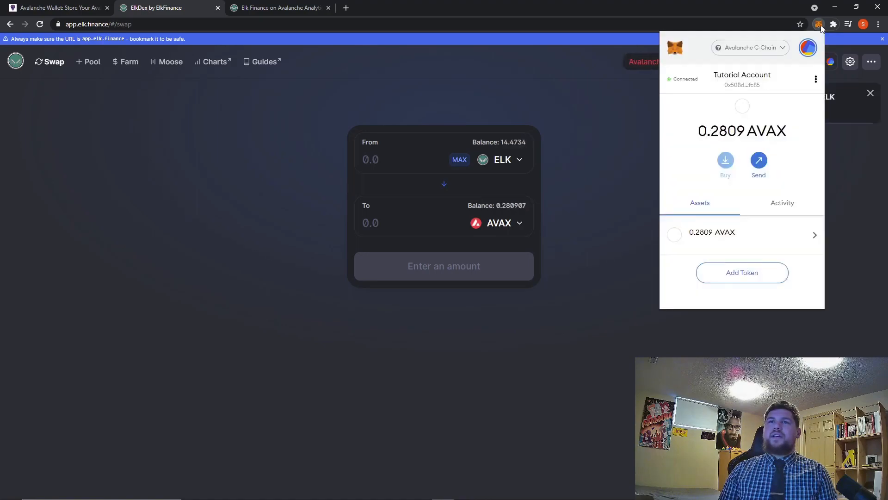
{"action": "left_click", "coordinate": [820, 25]}
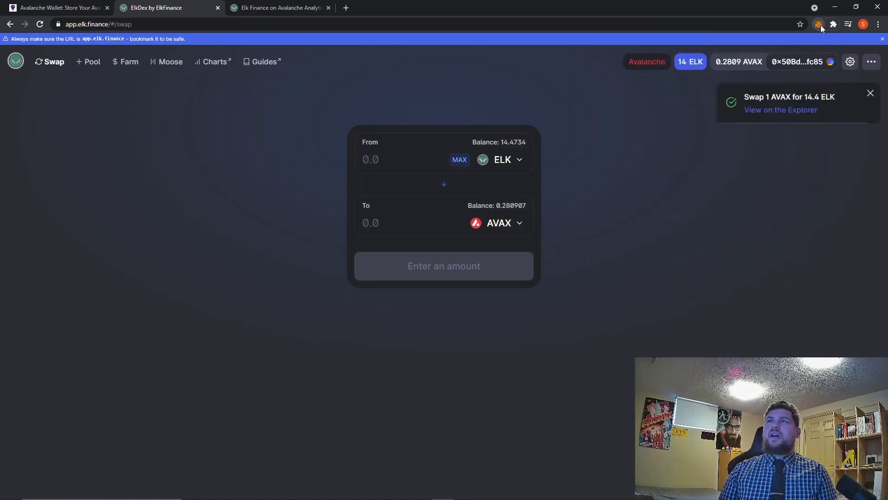
{"action": "left_click", "coordinate": [459, 162]}
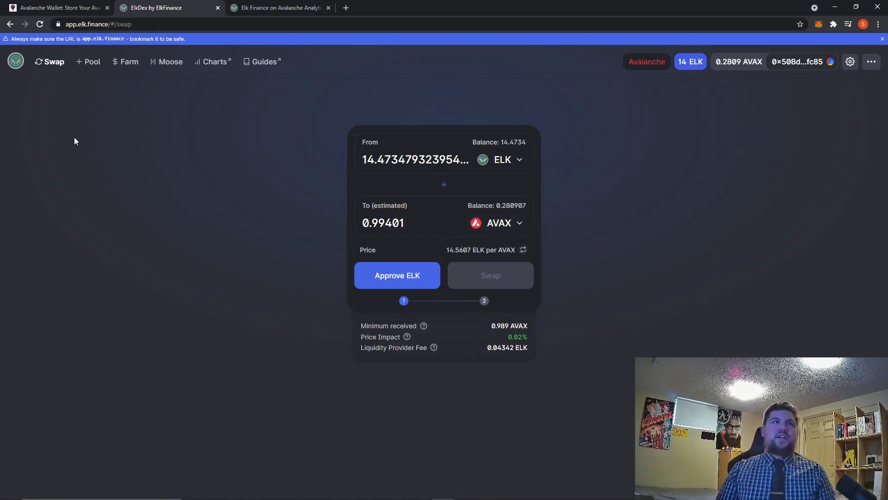
Browse the Pool and Farm pages of Elk Finance and return to the Swap page.
{"action": "left_click", "coordinate": [88, 65]}
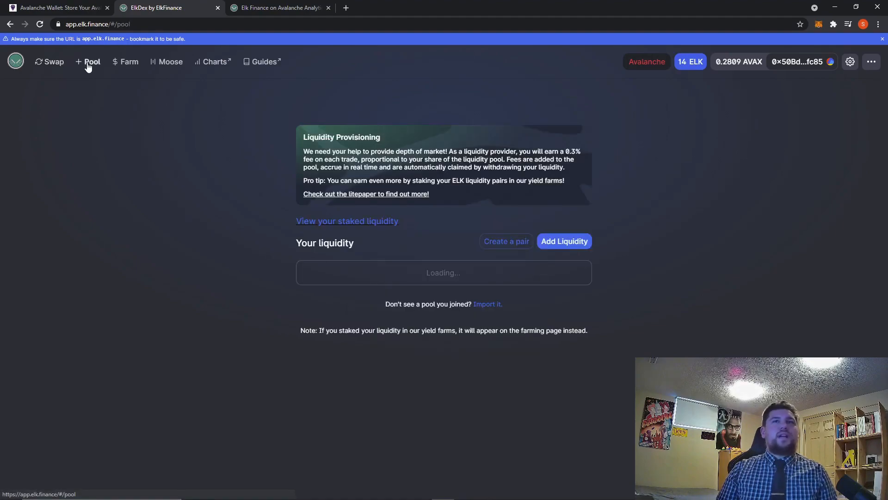
{"action": "left_click", "coordinate": [62, 63]}
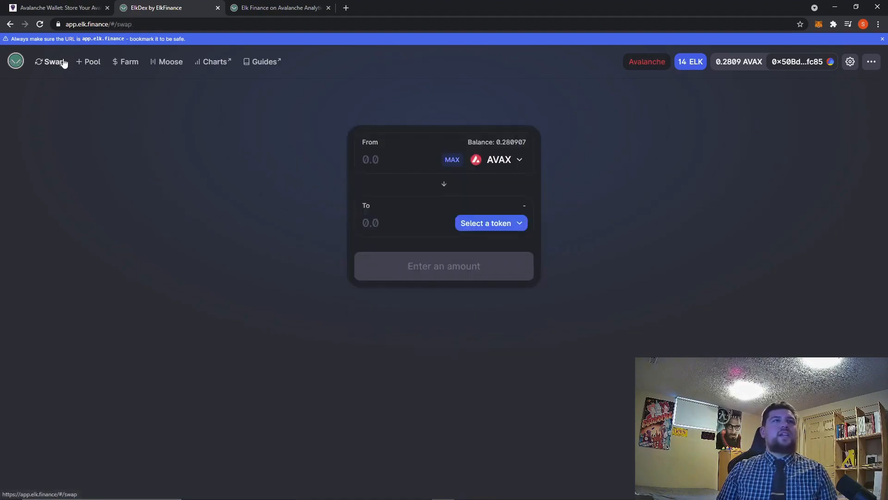
{"action": "left_click", "coordinate": [113, 67]}
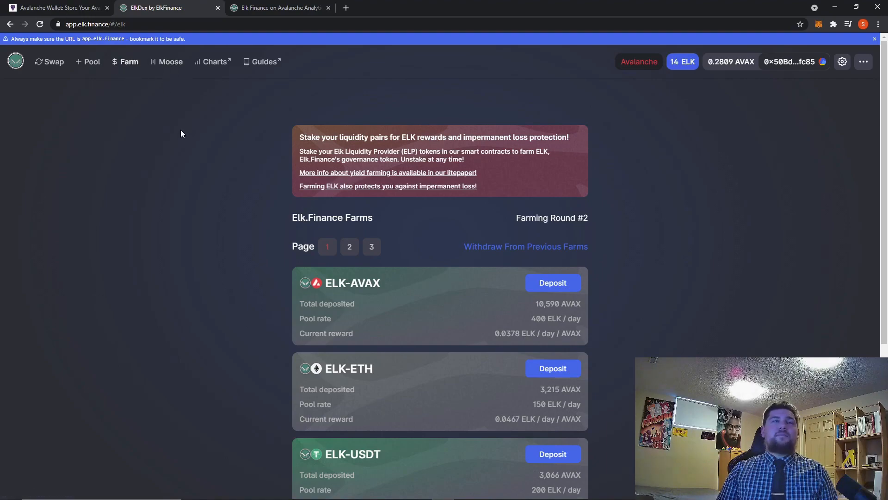
{"action": "left_click", "coordinate": [35, 61]}
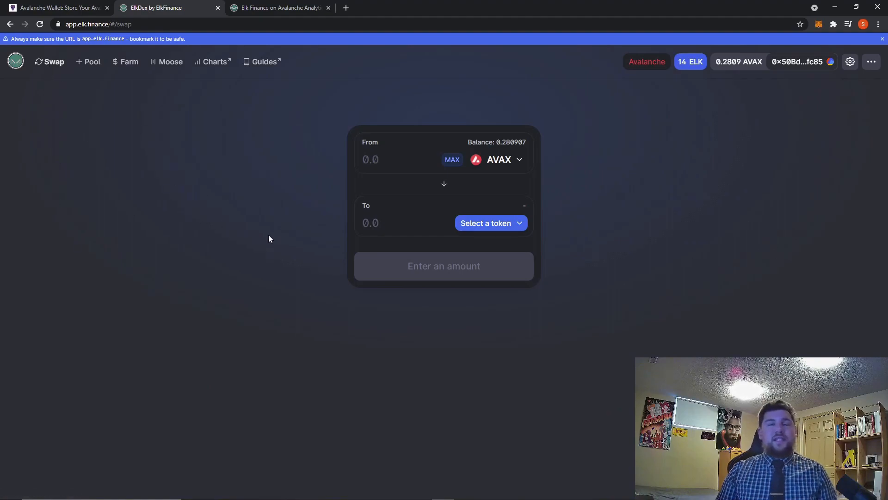